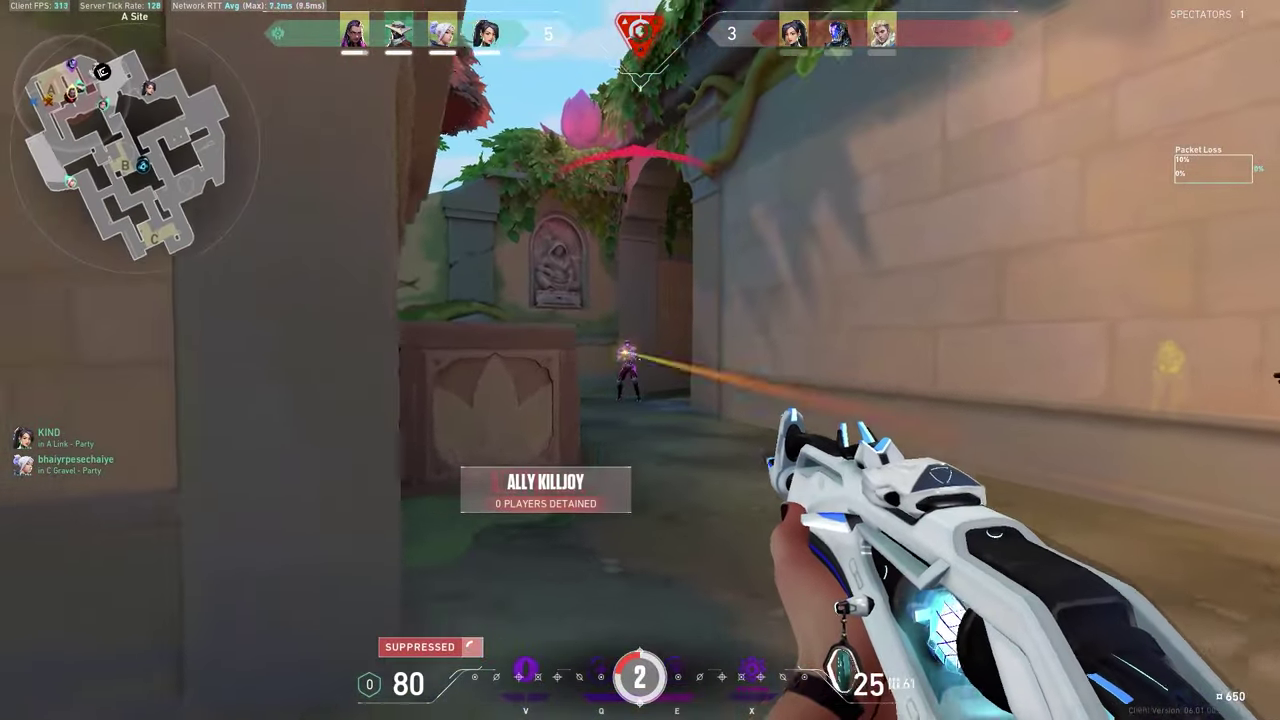
click(640, 360)
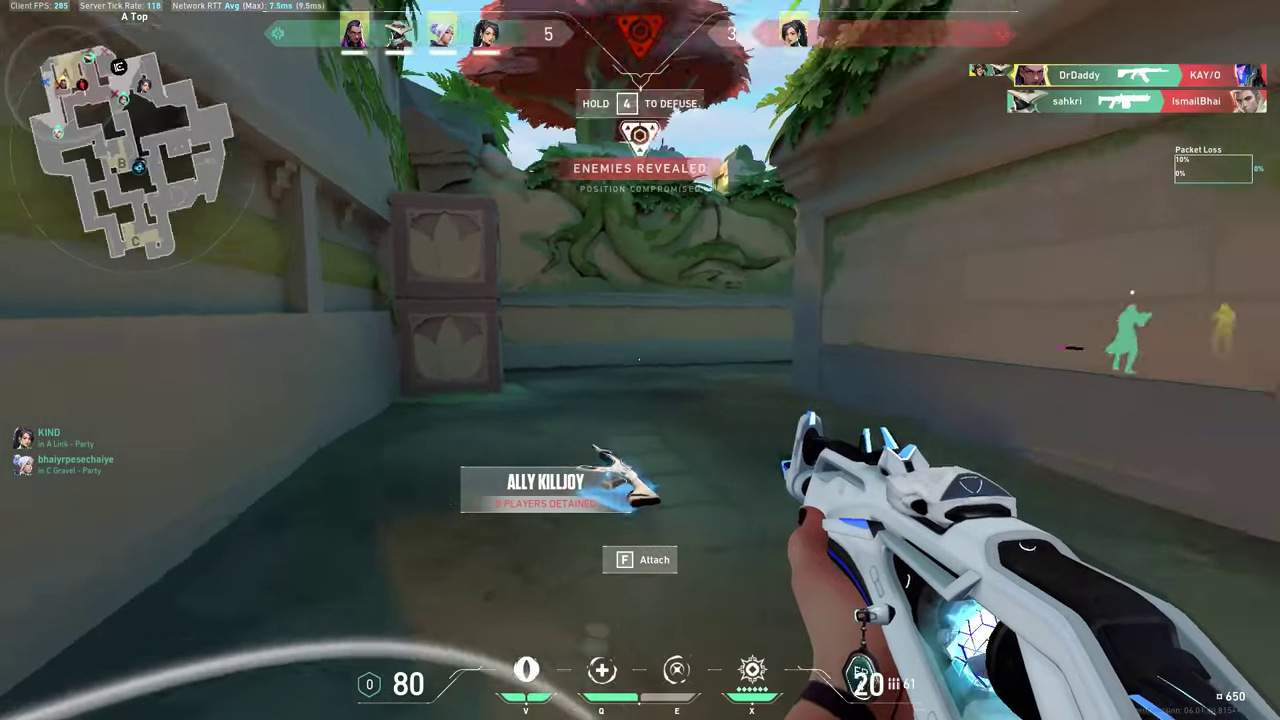
key(4)
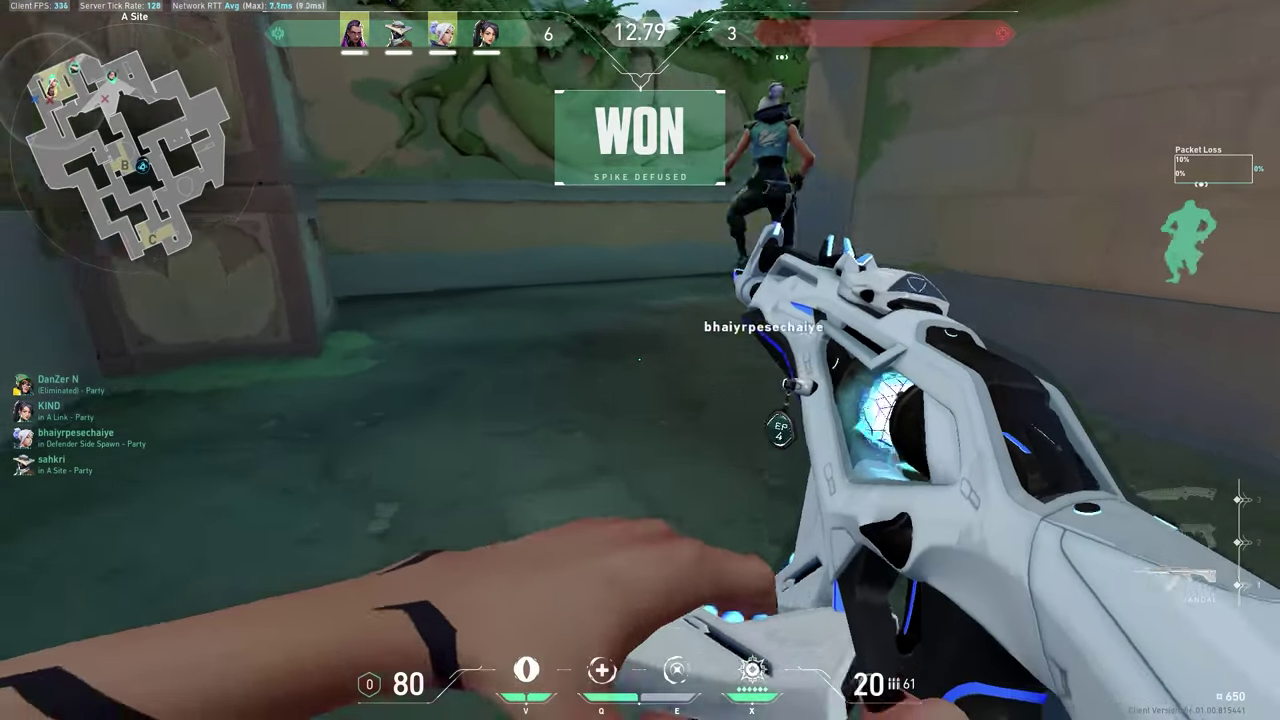
right_click(640, 360)
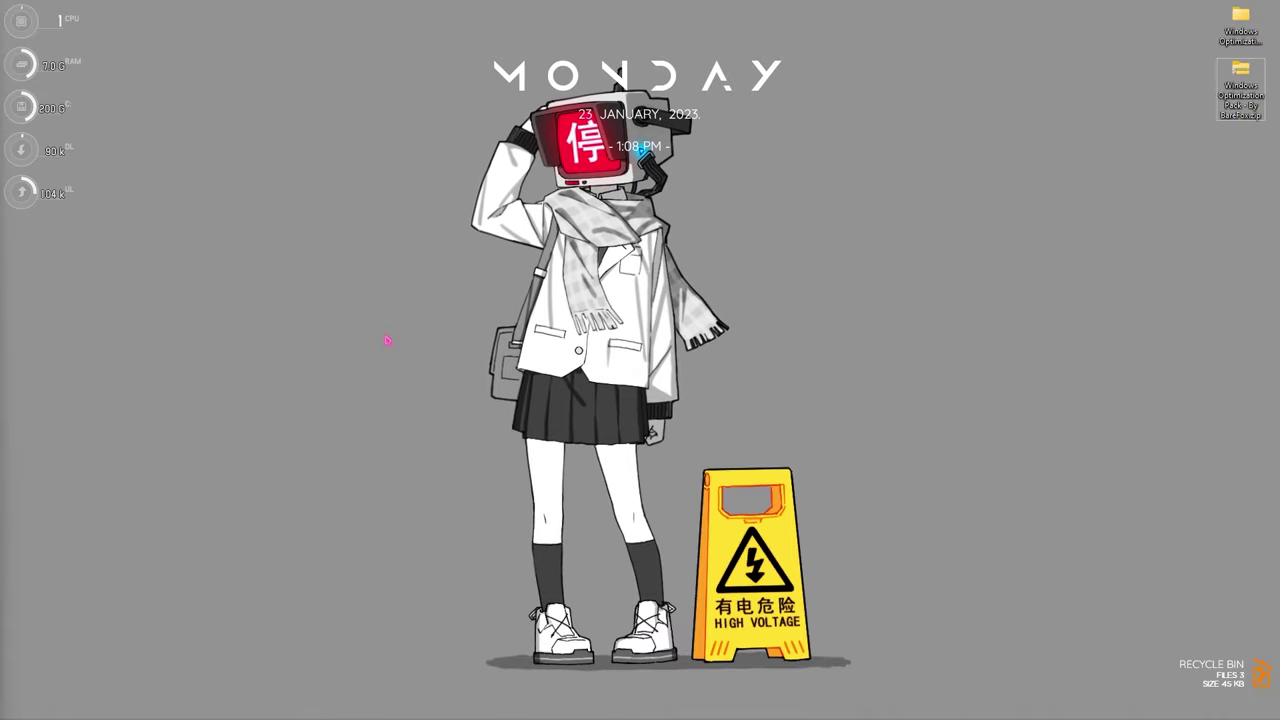
Open the Windows System Protection settings for creating a restore point.
key(super)
text(create)
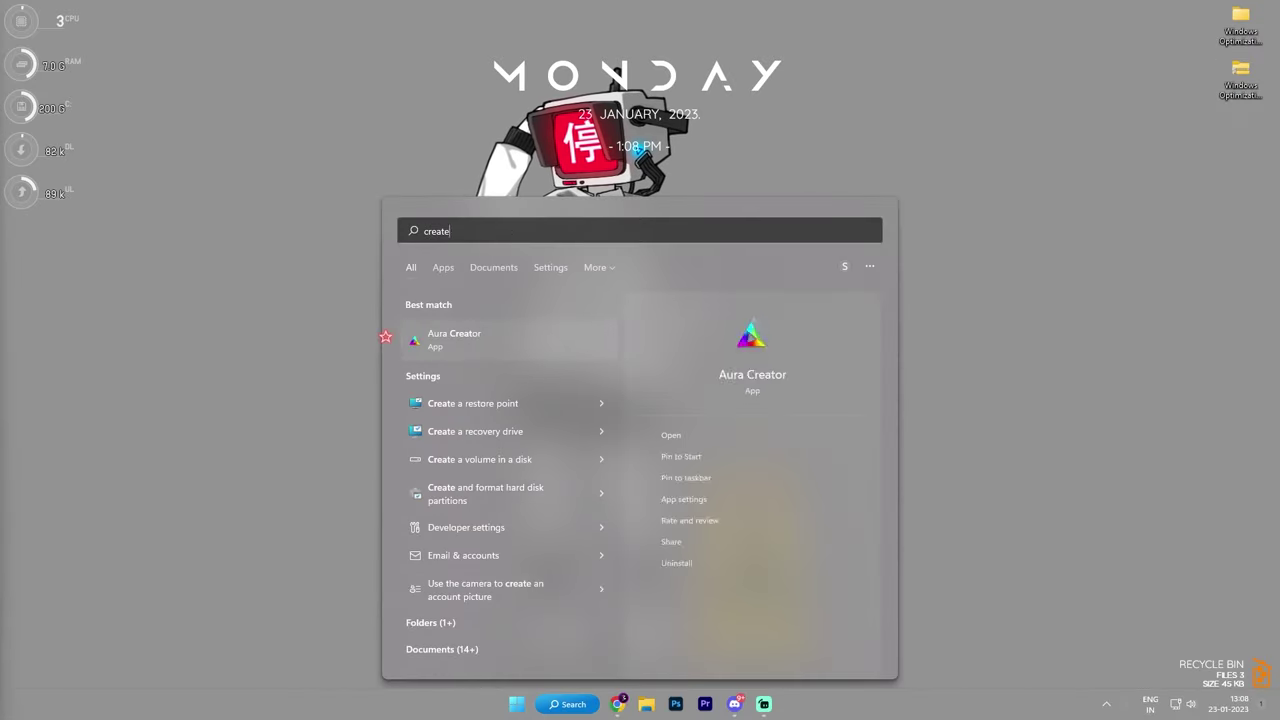
key(Return)
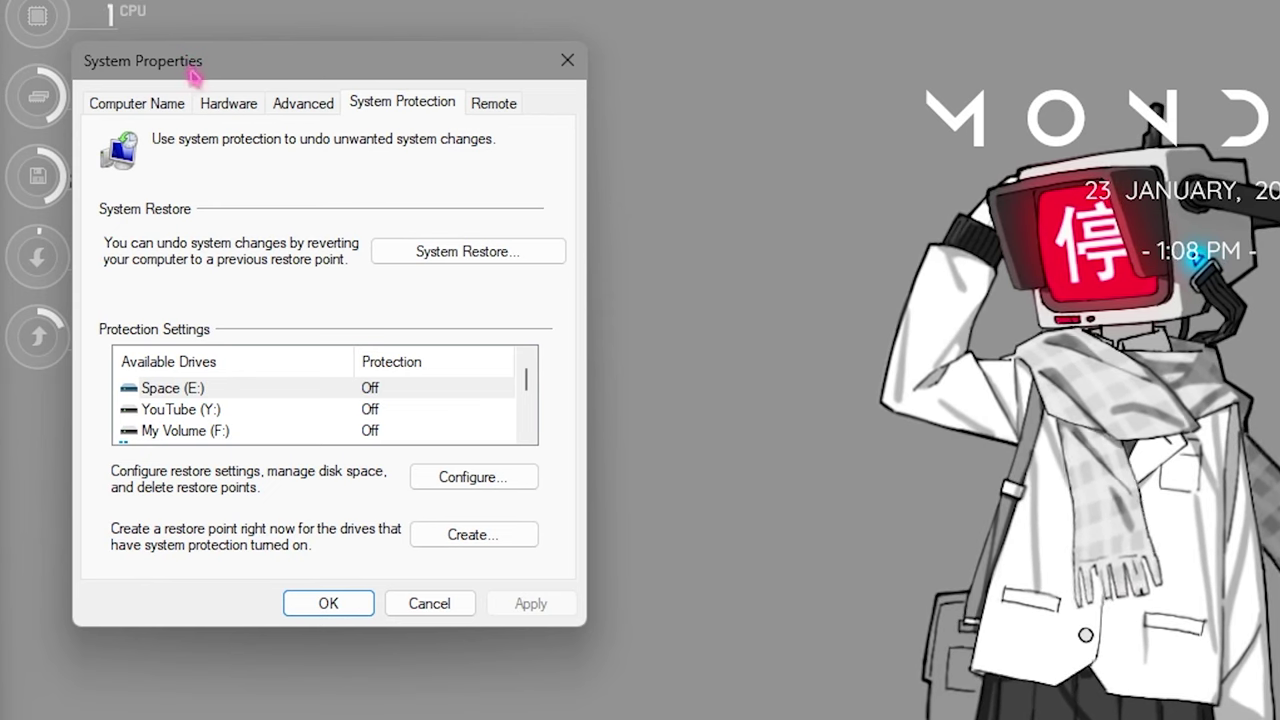
Create a restore point described as "Windows Optimization" with Local Disk (C:) (System) selected, and close System Properties.
click(219, 410)
scroll(219, 410, down, 1)
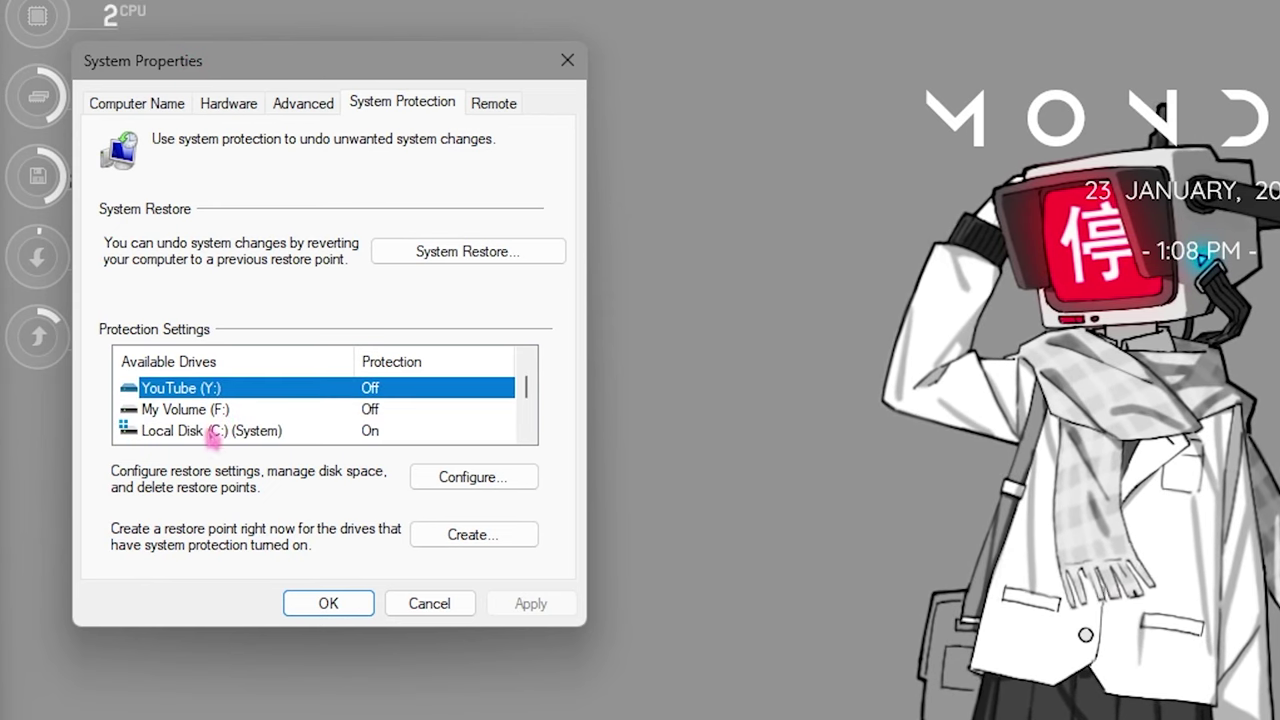
click(205, 433)
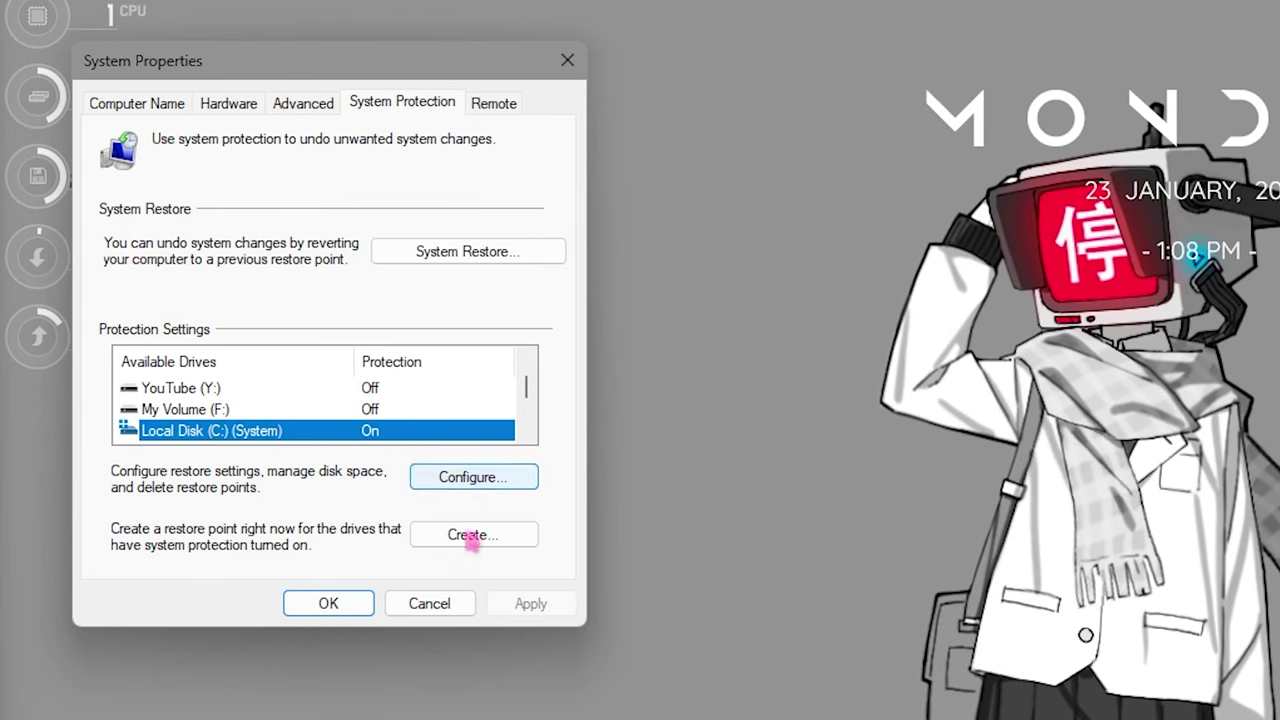
click(472, 536)
text(Window)
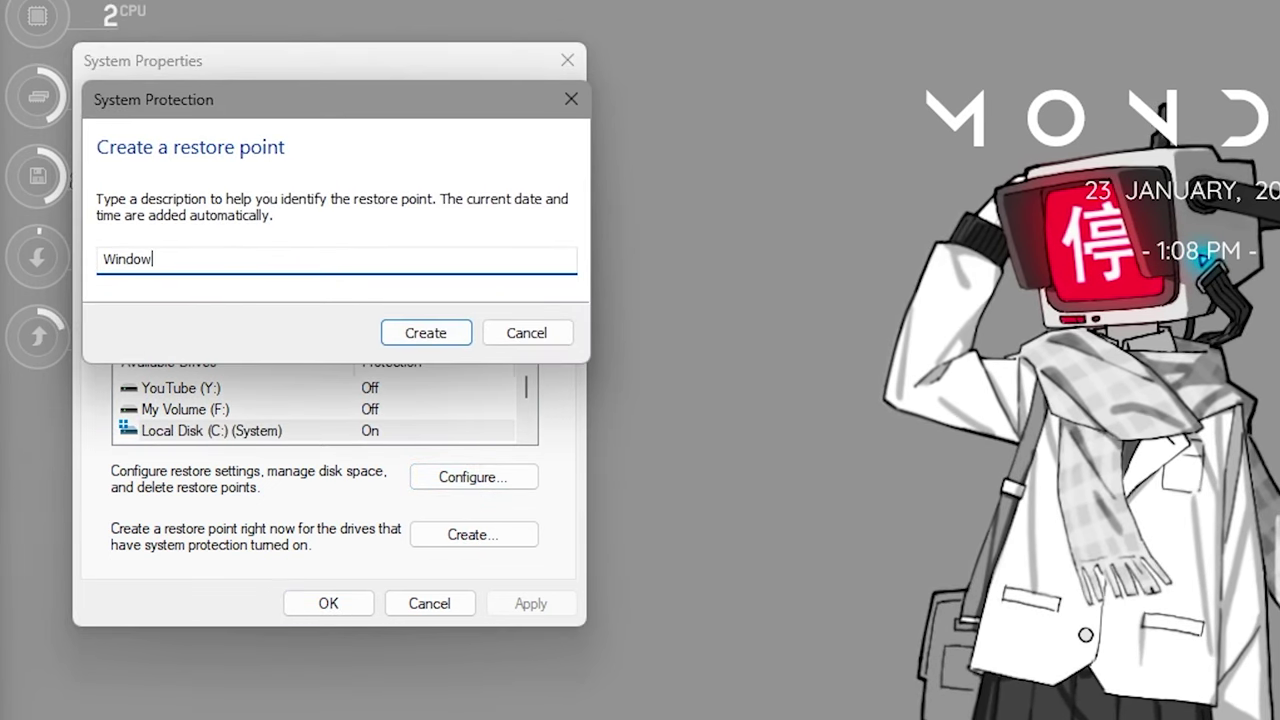
text(s Optimization)
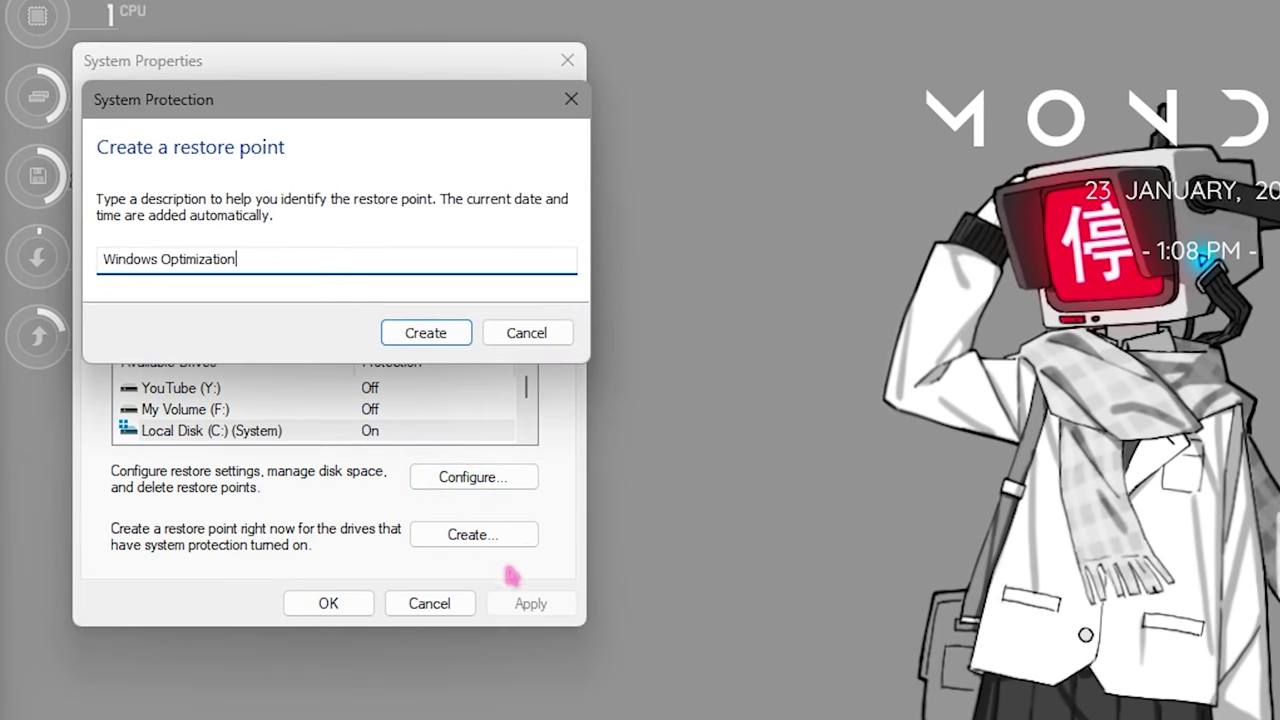
click(427, 333)
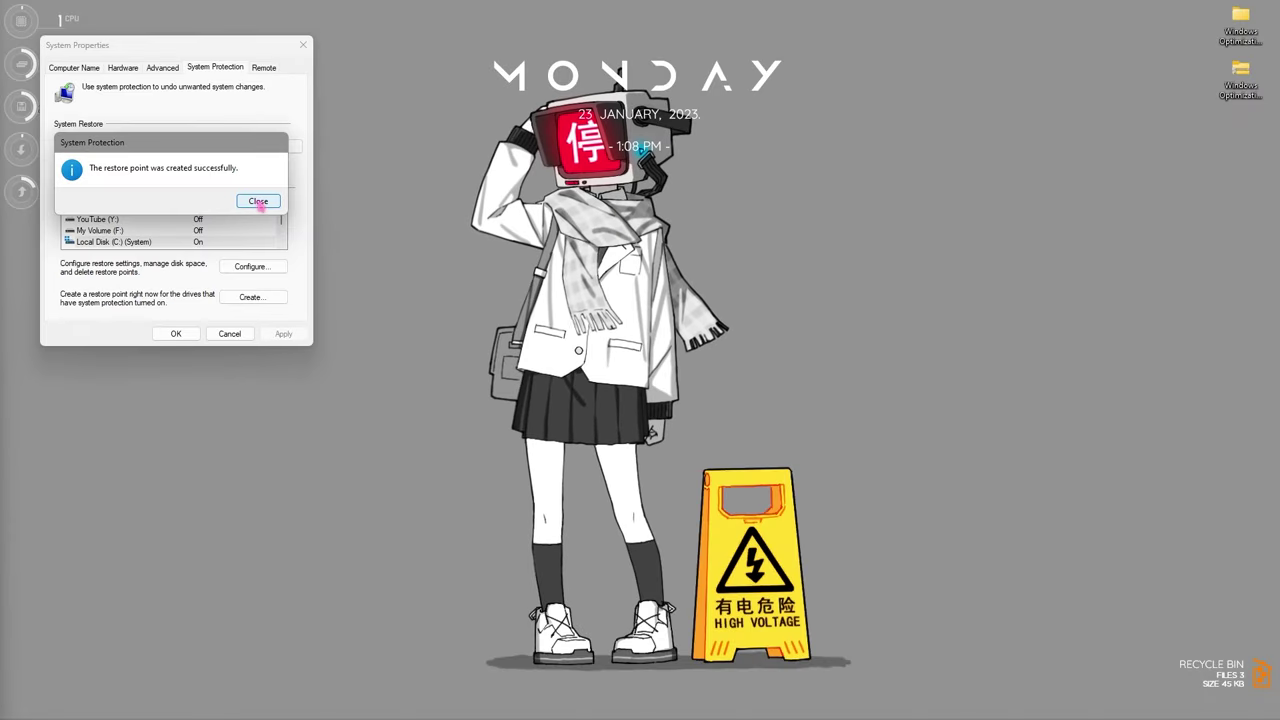
click(478, 351)
click(303, 45)
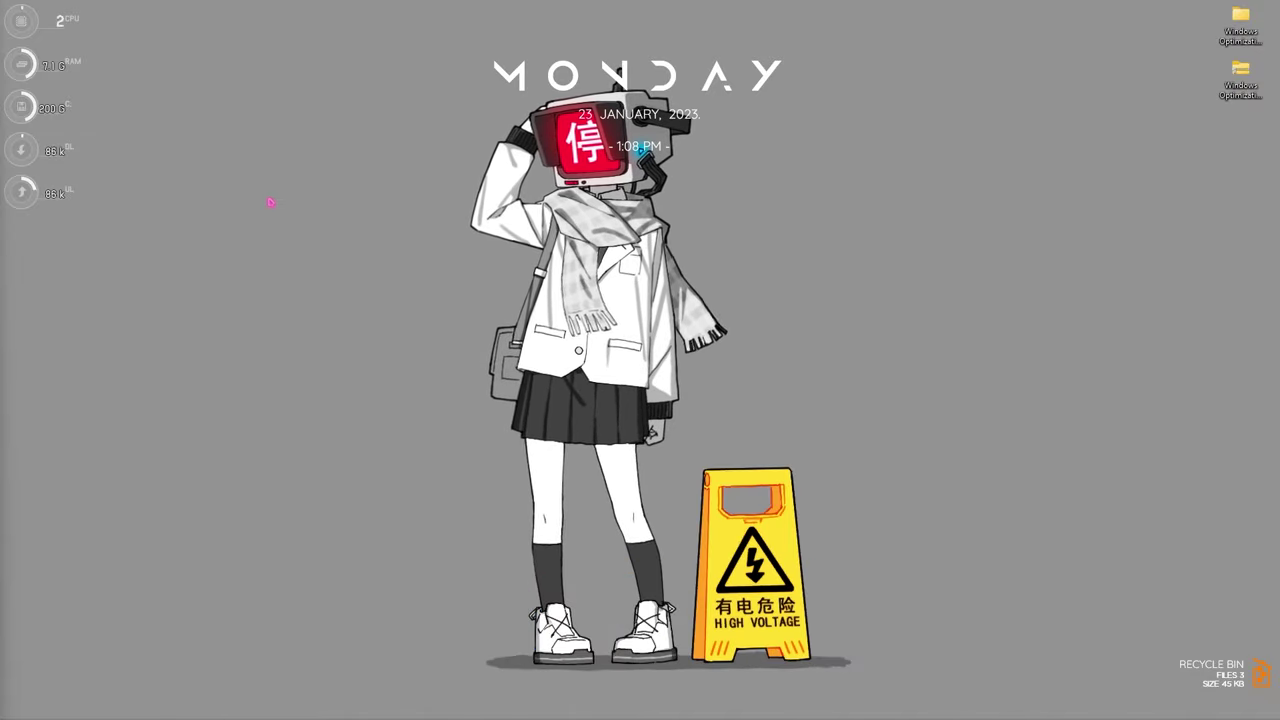
Open Windows Settings, find the storage options and open the Storage Sense configuration page.
key(super)
text(settings)
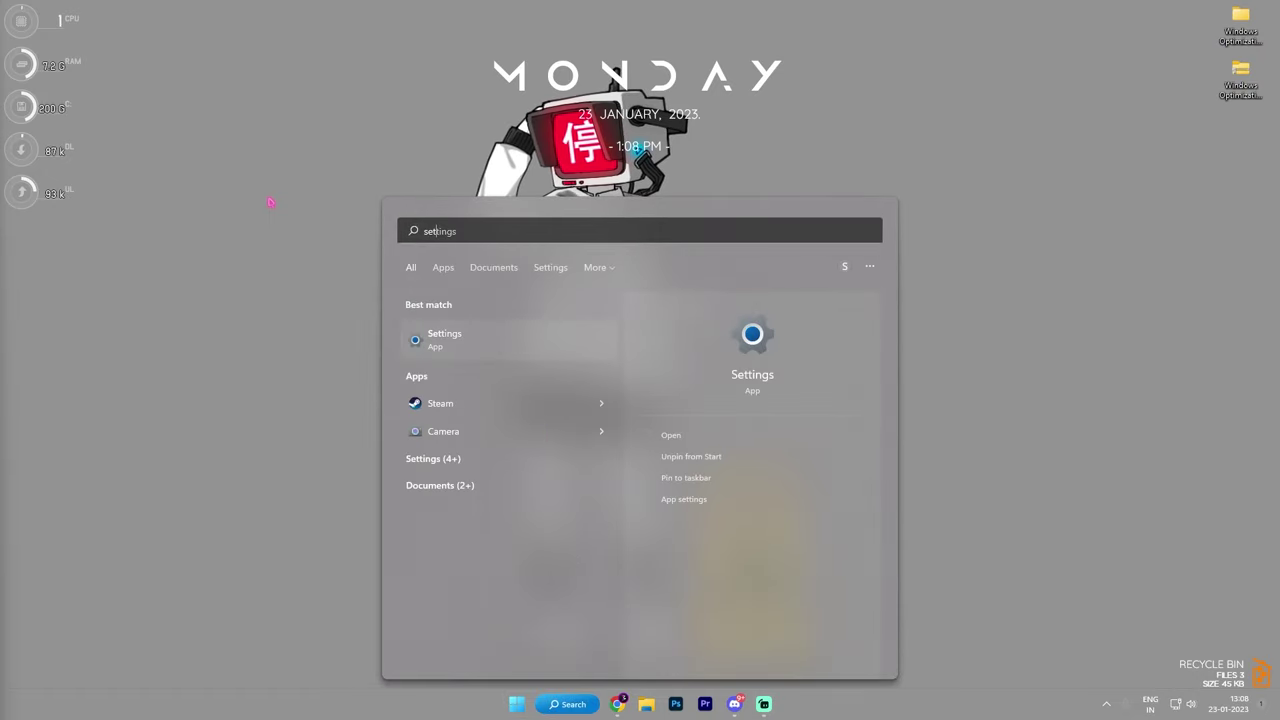
key(Return)
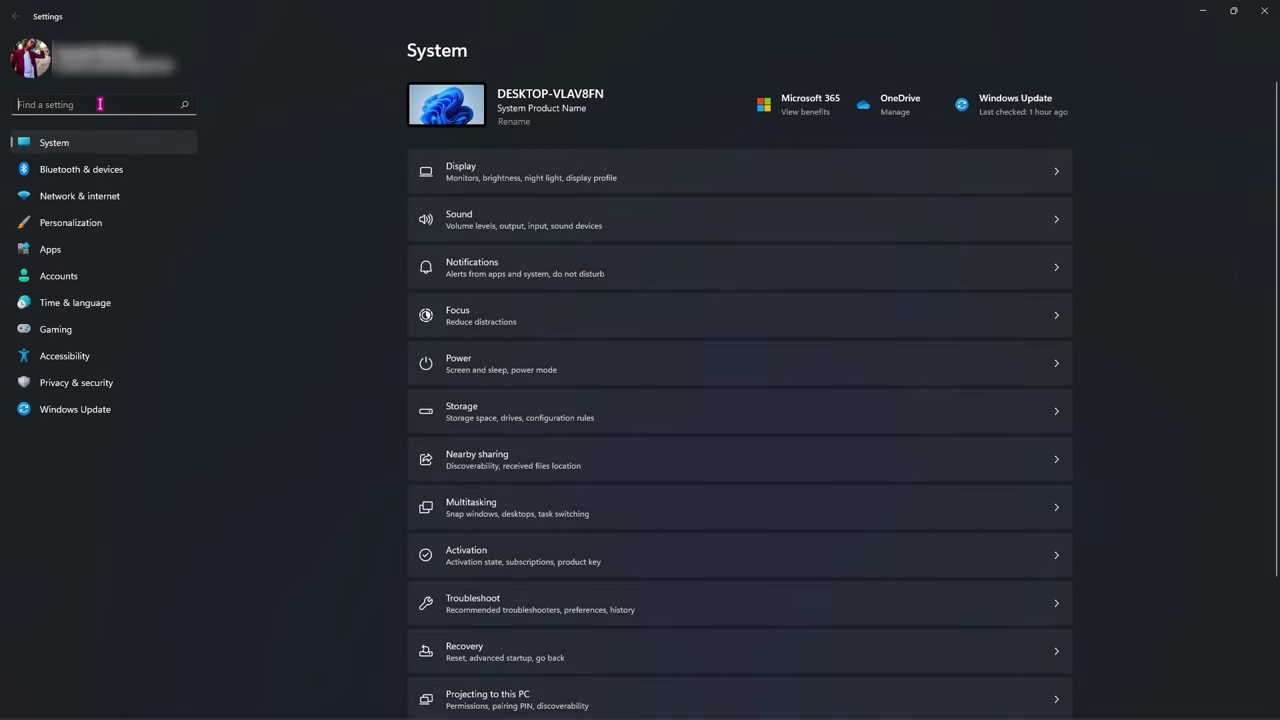
click(100, 104)
text(Stora)
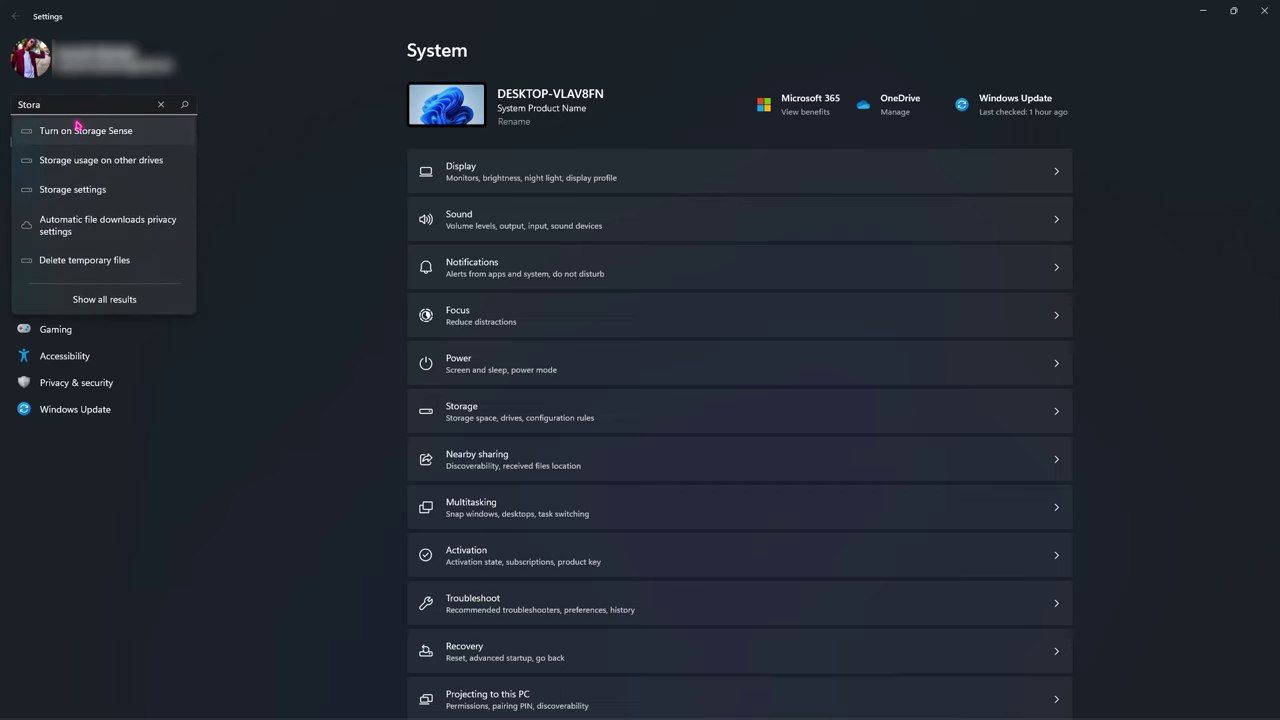
click(82, 129)
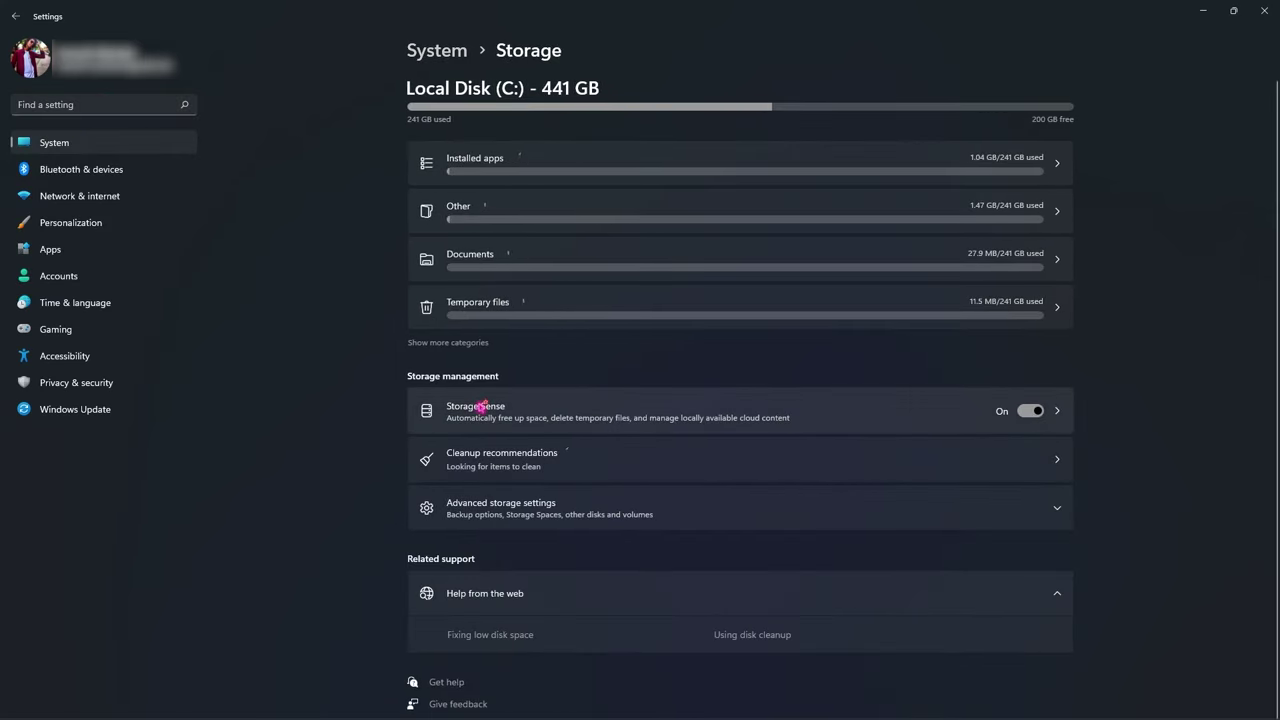
click(866, 429)
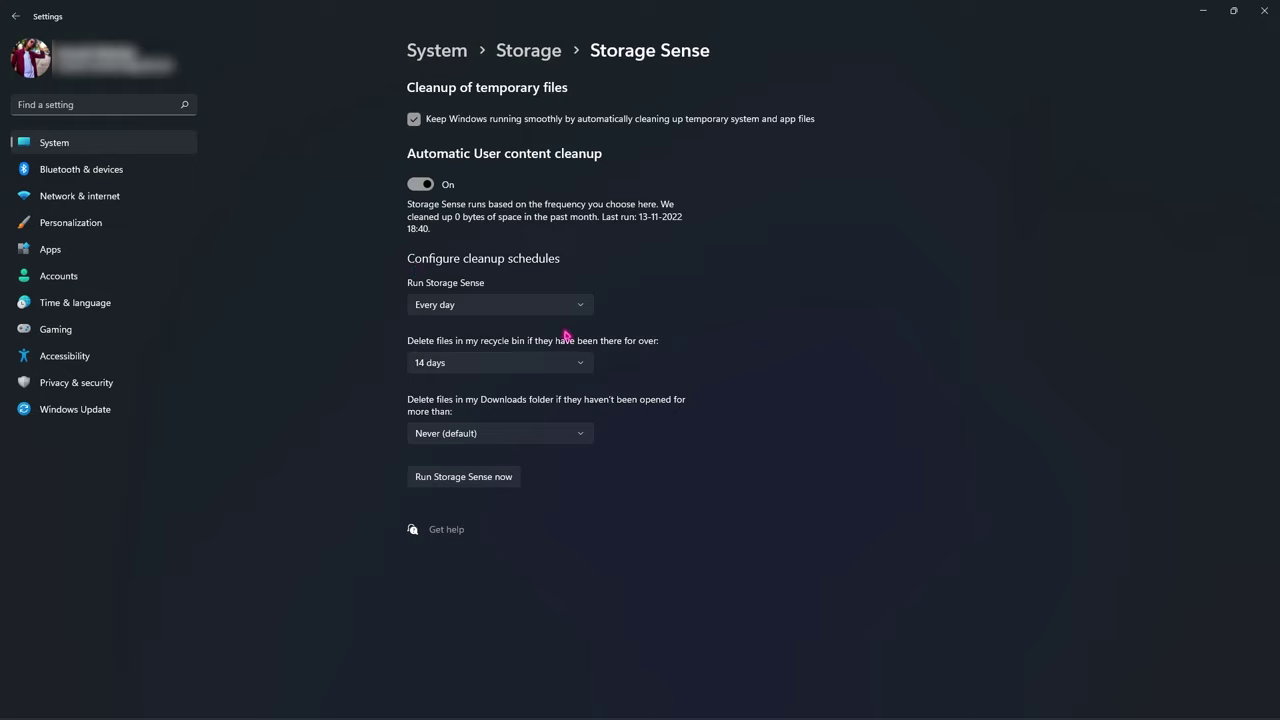
Set recycle bin files to be deleted after 14 days and run Storage Sense immediately.
click(466, 360)
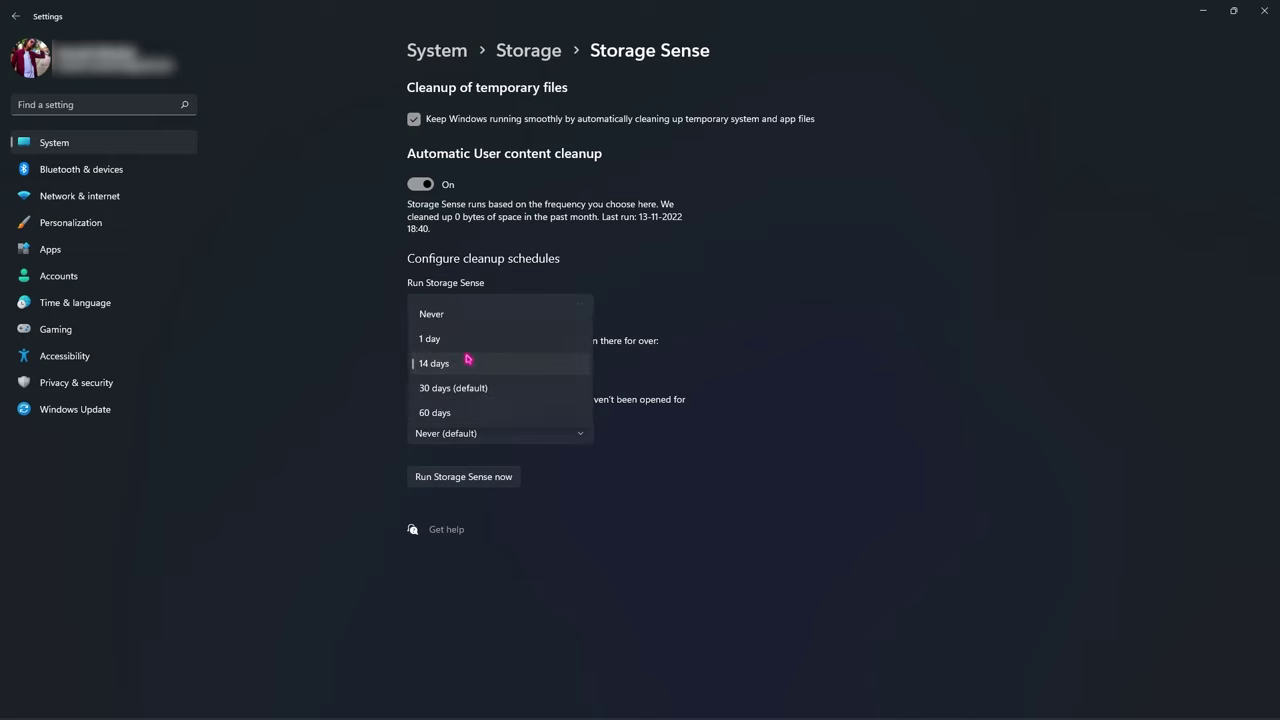
click(466, 360)
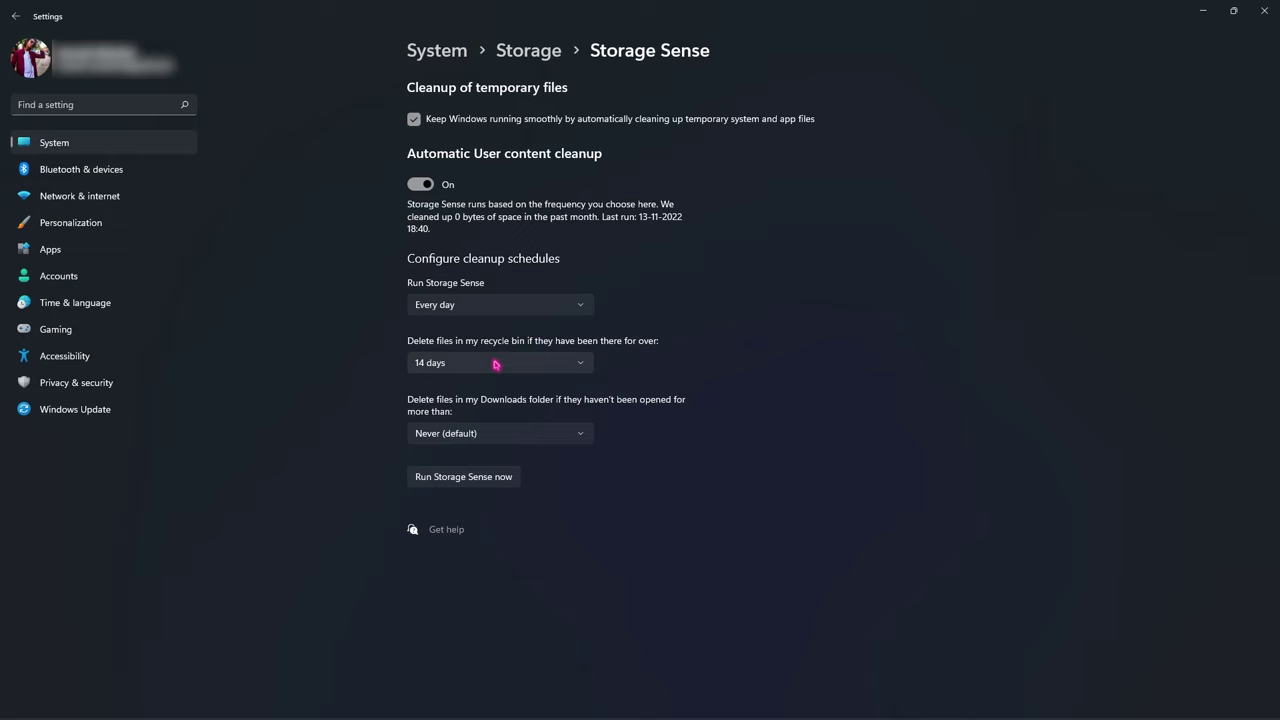
click(464, 481)
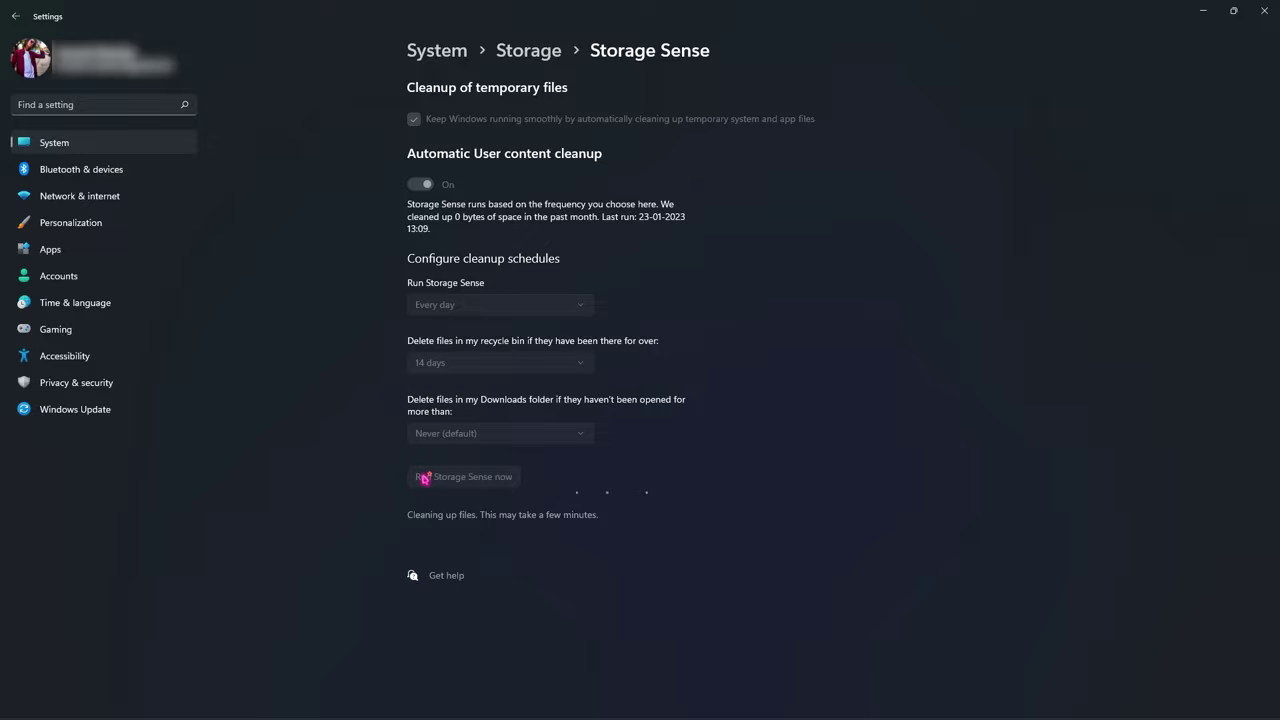
Search the settings for "game mode" and open the Turn on Game Mode page.
click(94, 105)
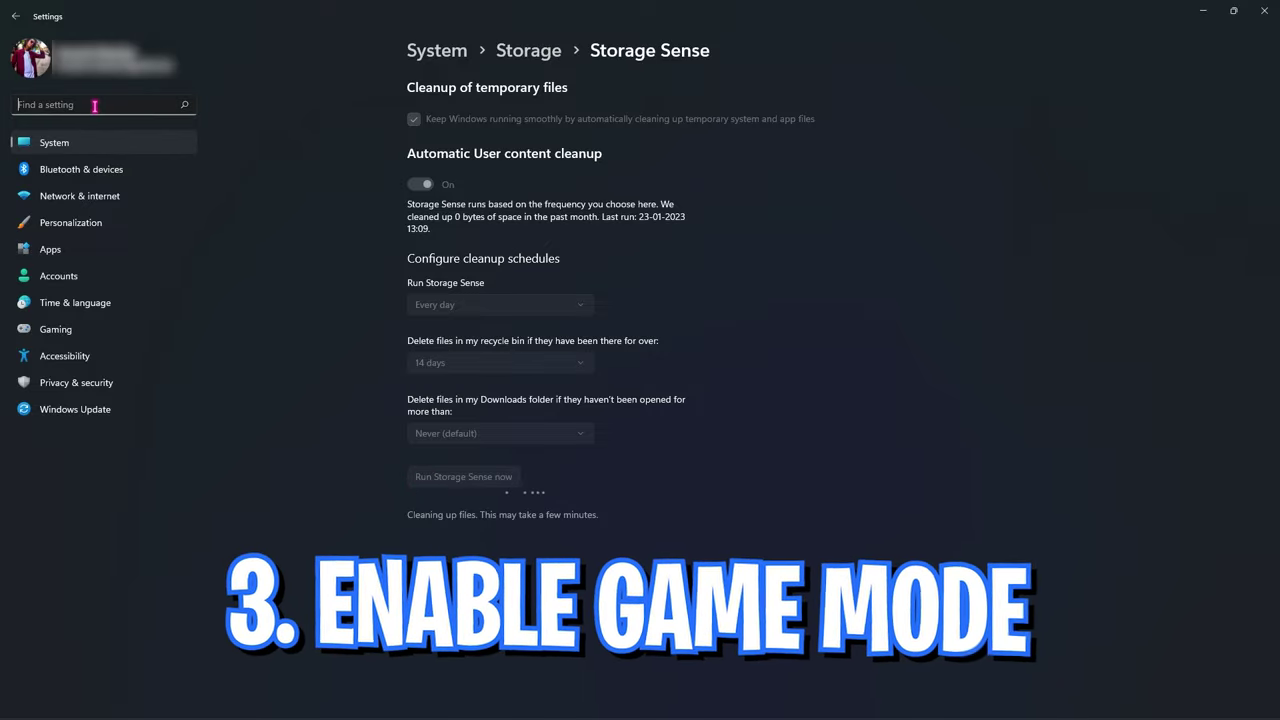
text(ga)
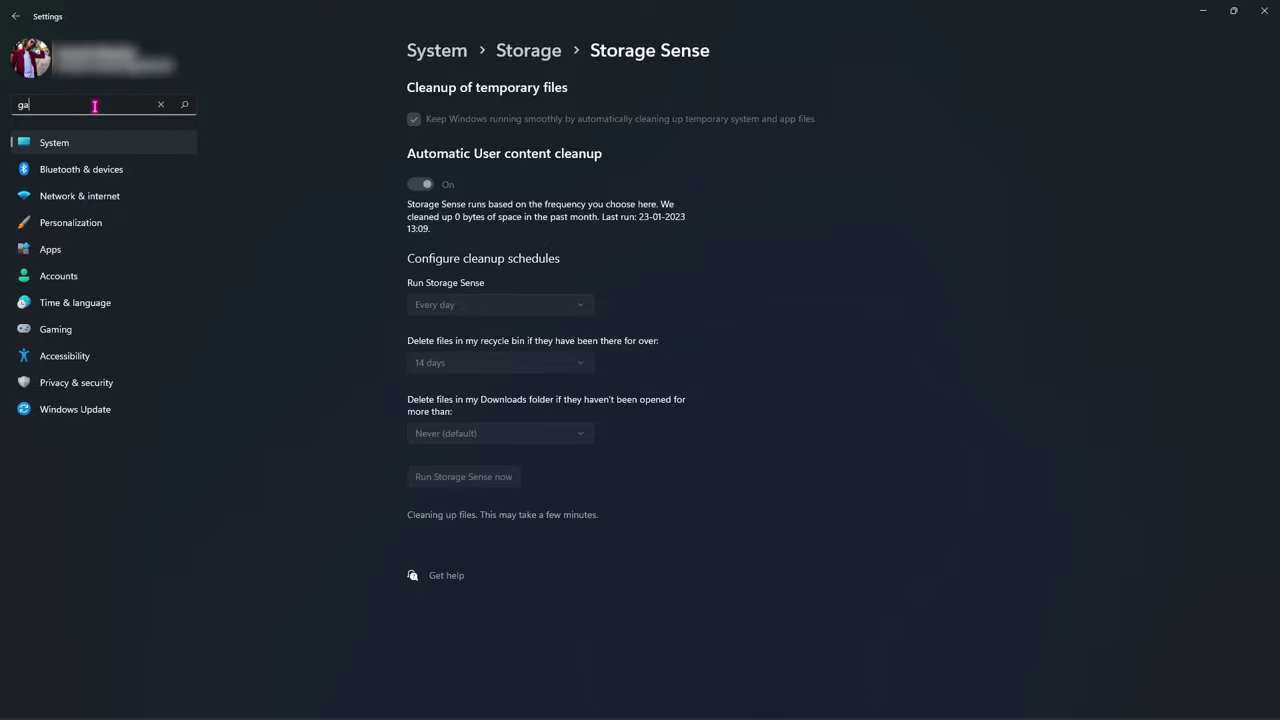
text(me mode)
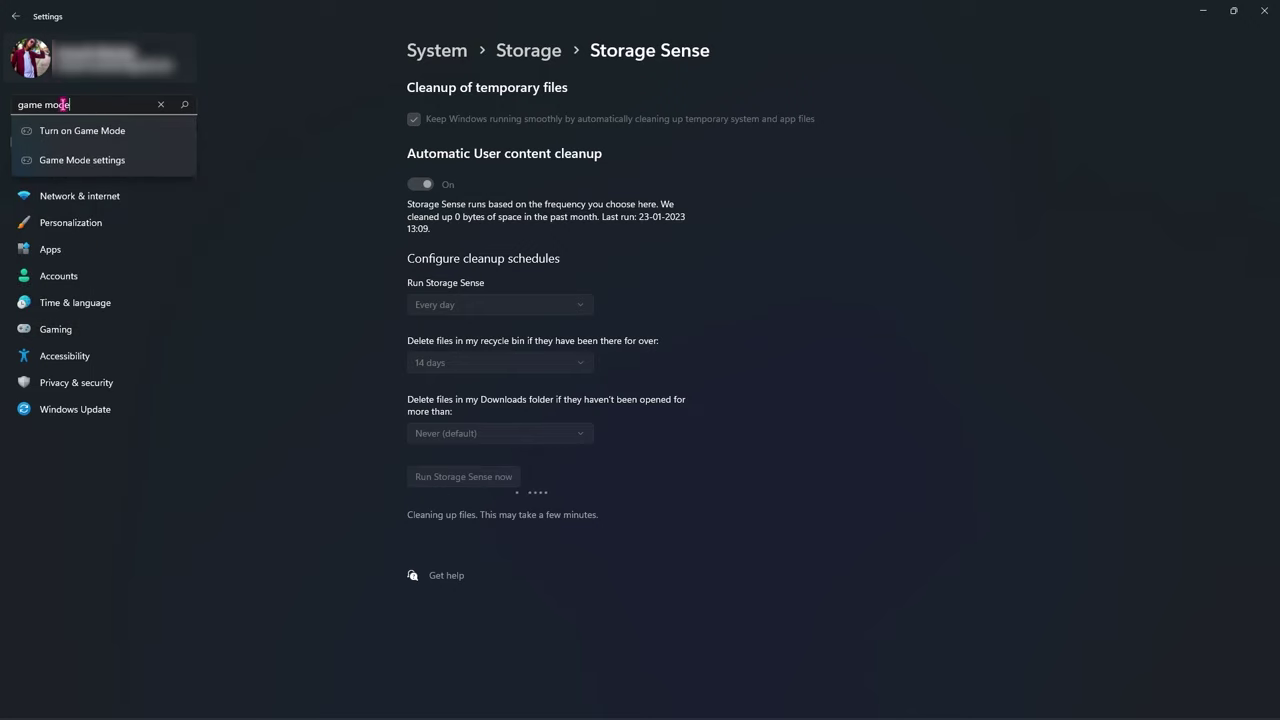
click(68, 133)
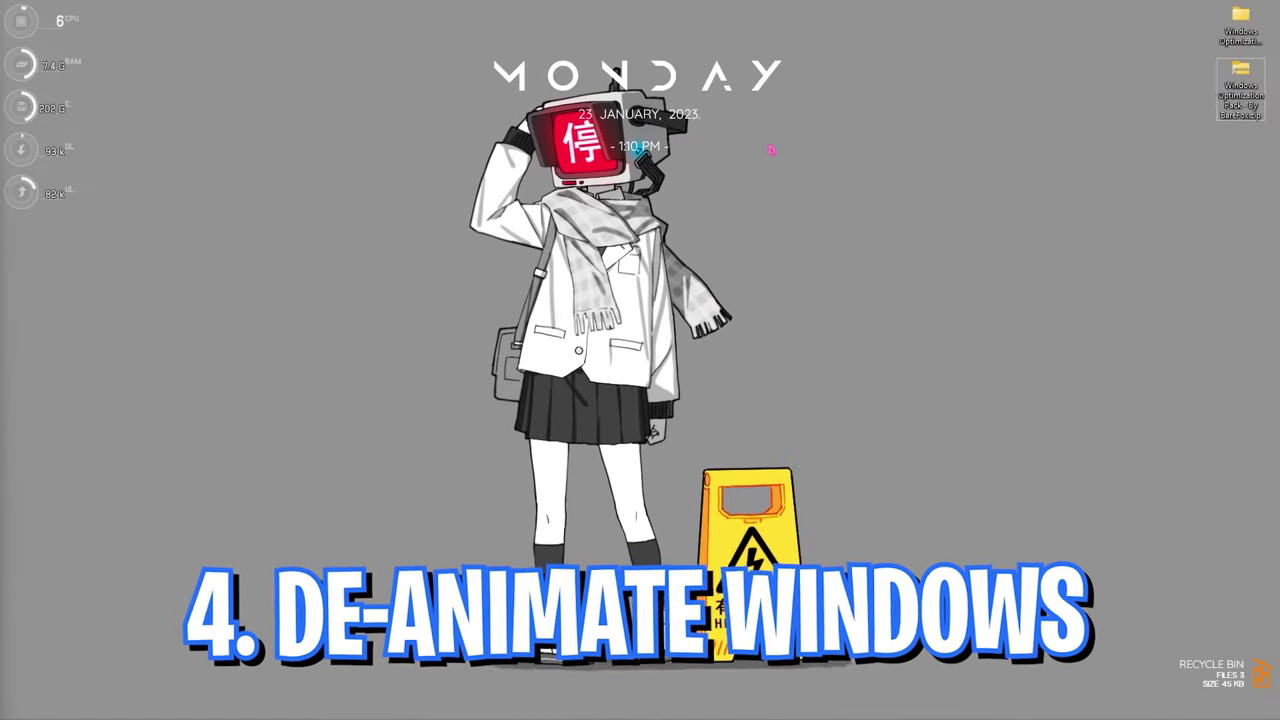
Adjust Windows visual effects for best performance, keeping only Smooth edges of screen fonts and Show thumbnails instead of icons, and apply them.
key(super)
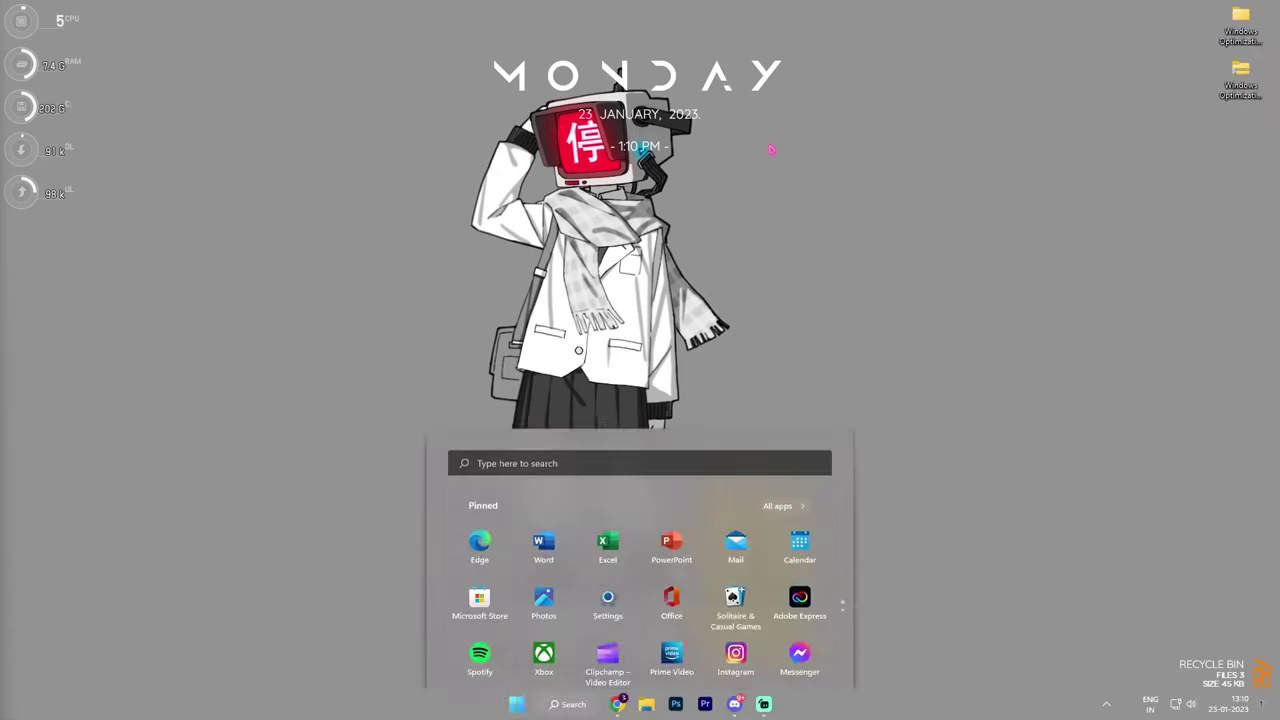
text(ajus)
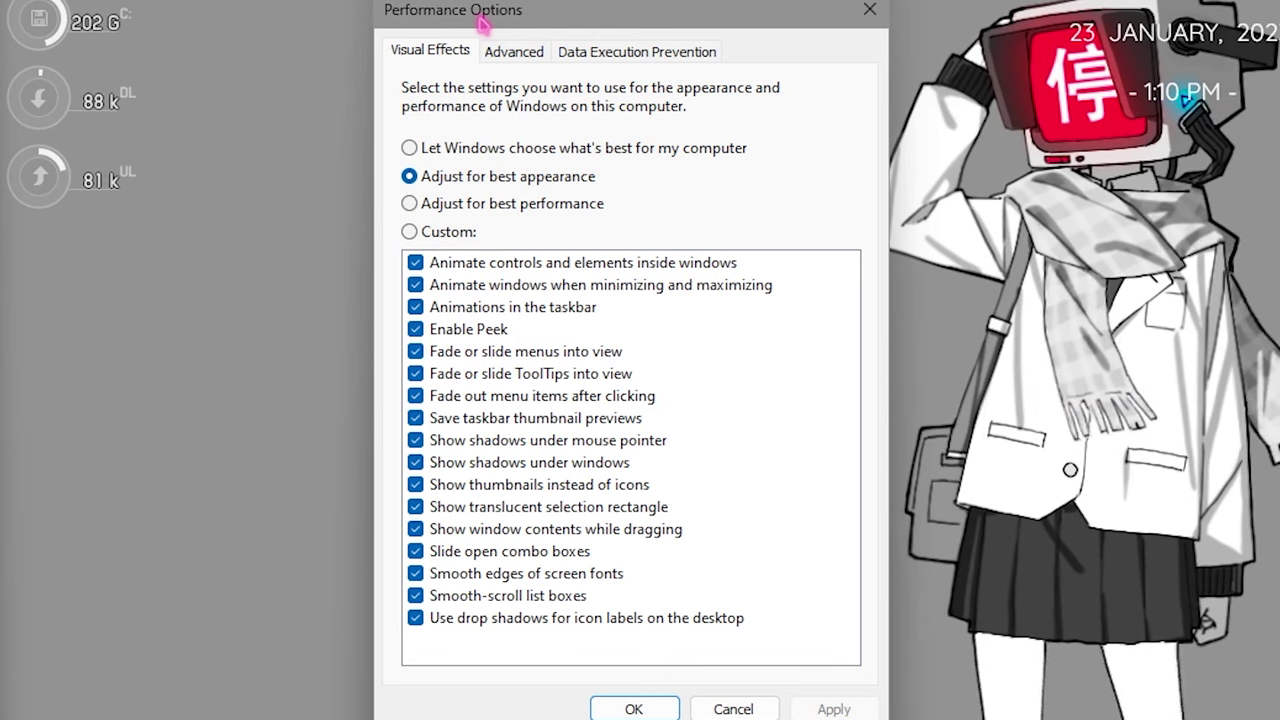
click(474, 211)
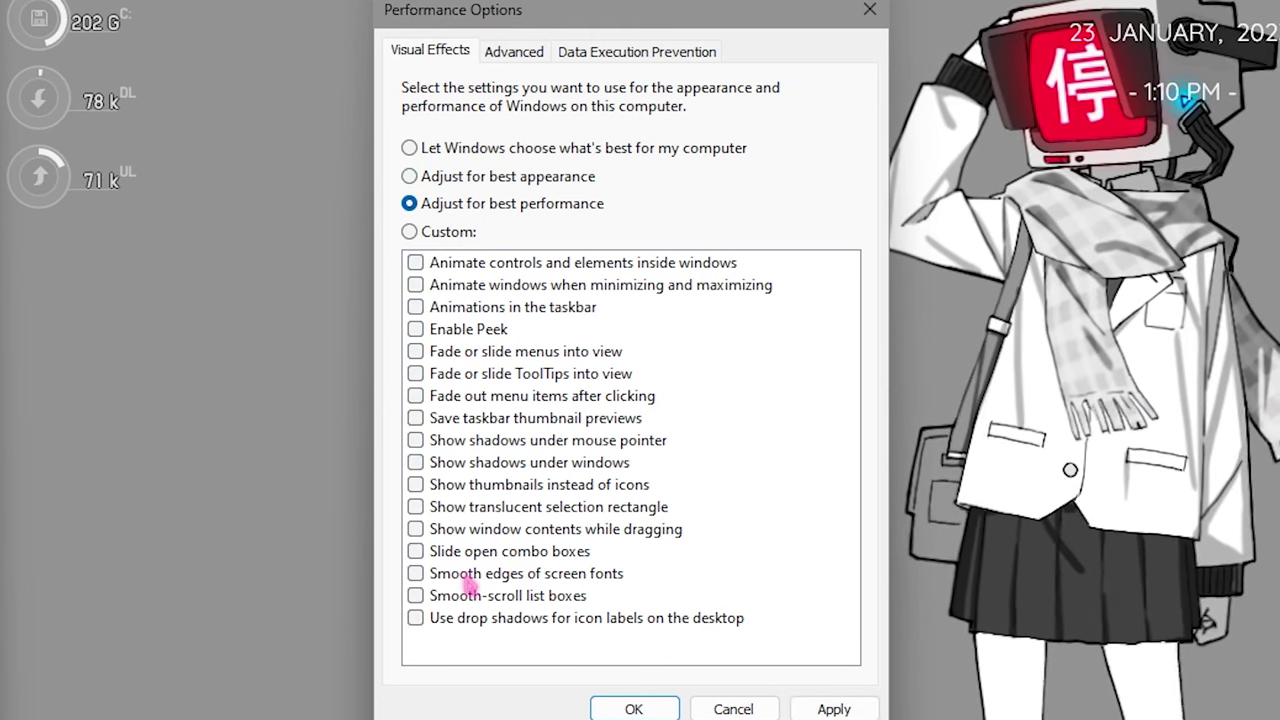
click(462, 574)
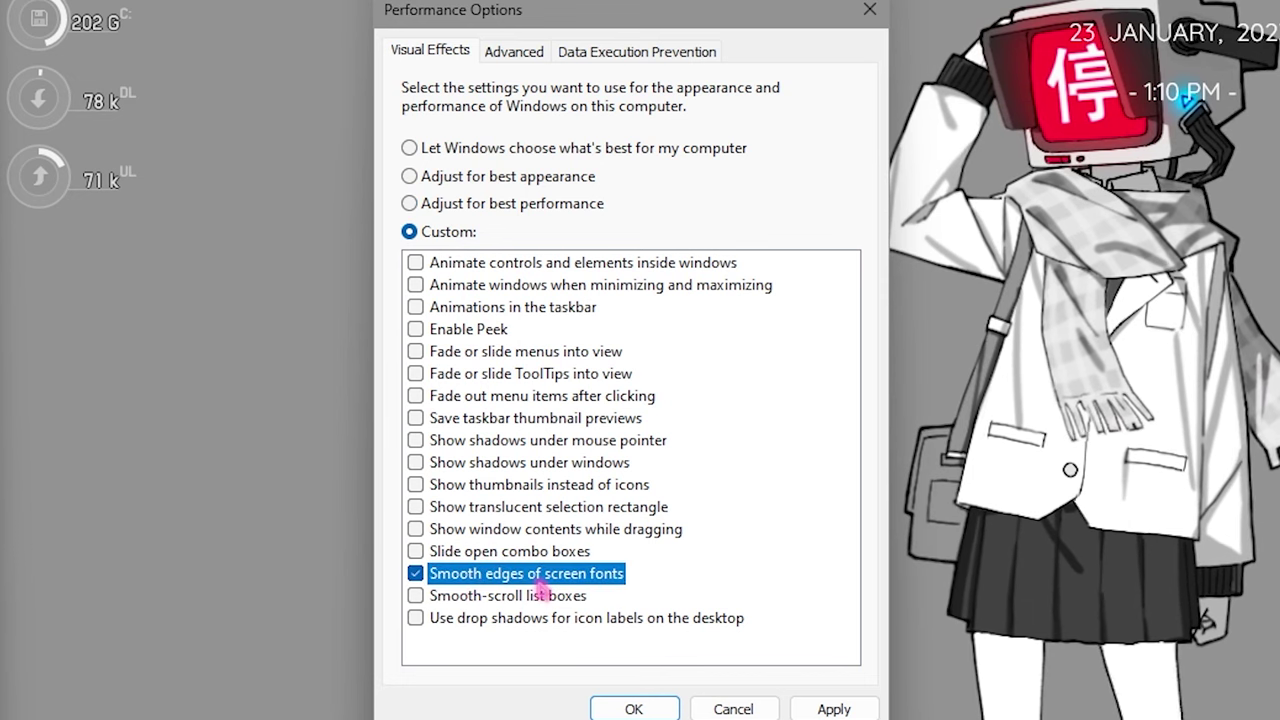
click(494, 488)
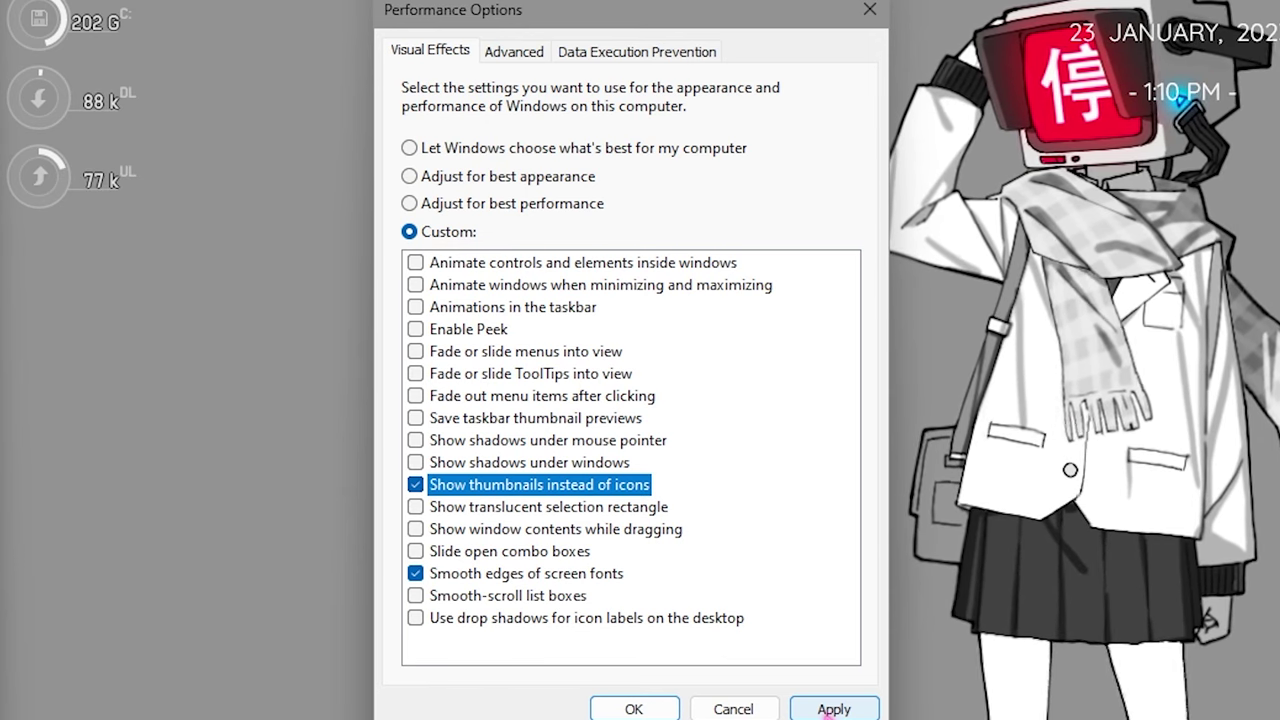
click(829, 707)
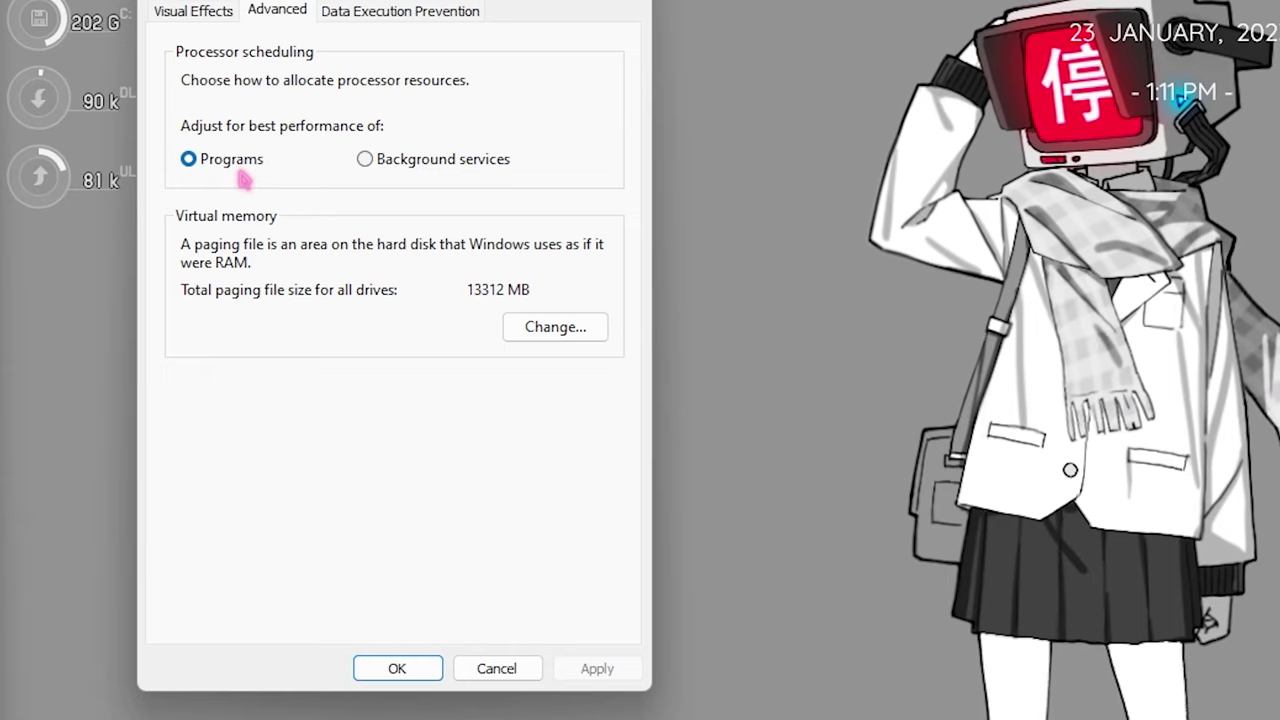
click(415, 672)
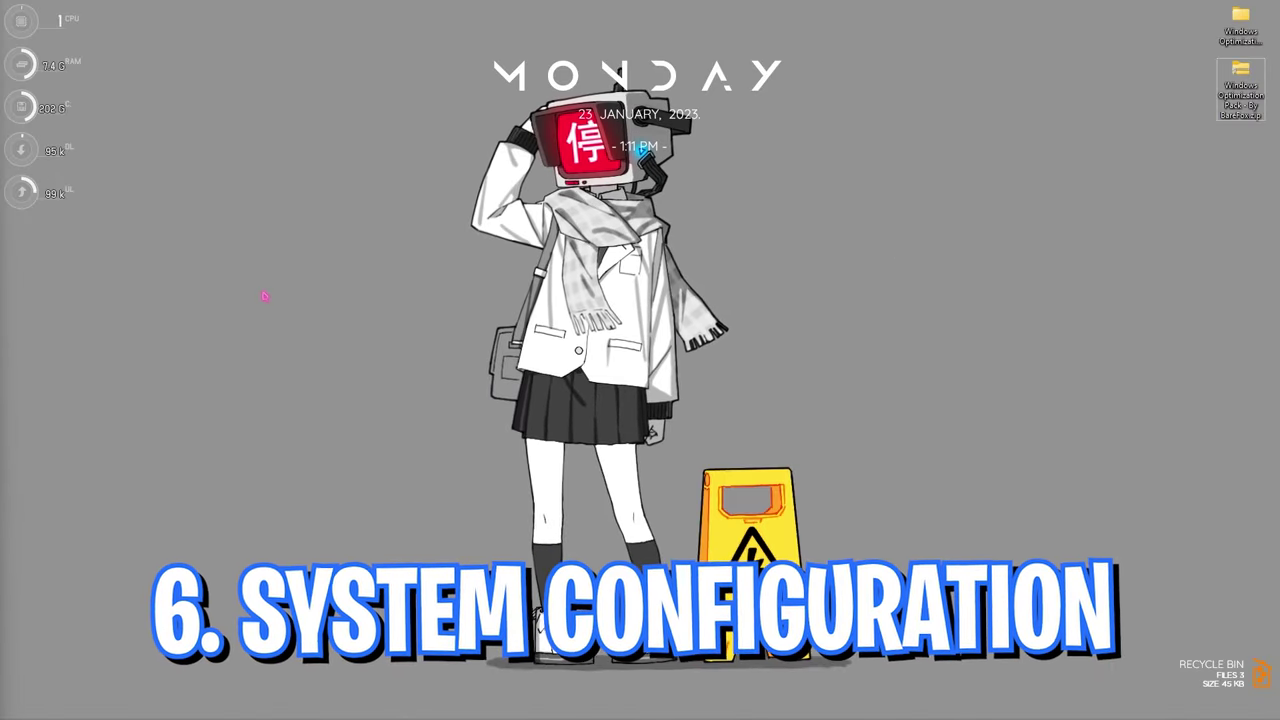
In System Configuration's advanced boot options, set the number of processors to 24 and confirm.
key(super)
text(system configuration)
key(Return)
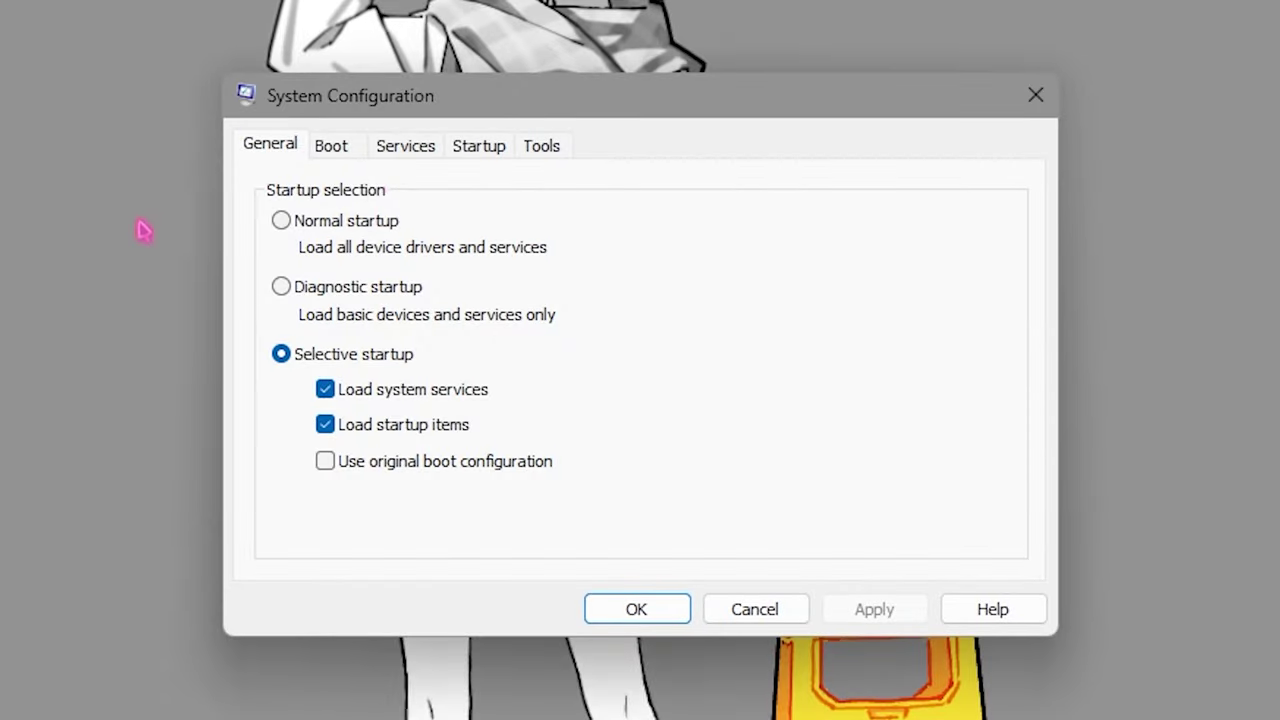
click(333, 150)
click(349, 360)
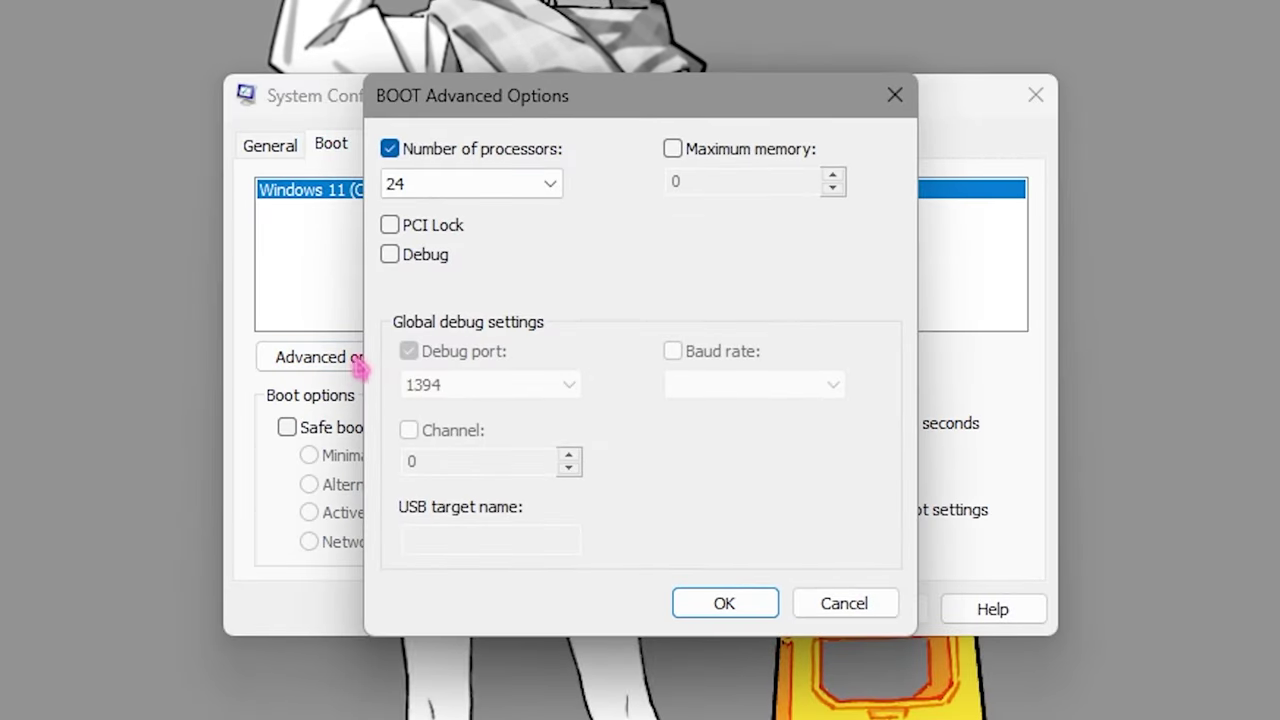
click(468, 176)
click(414, 651)
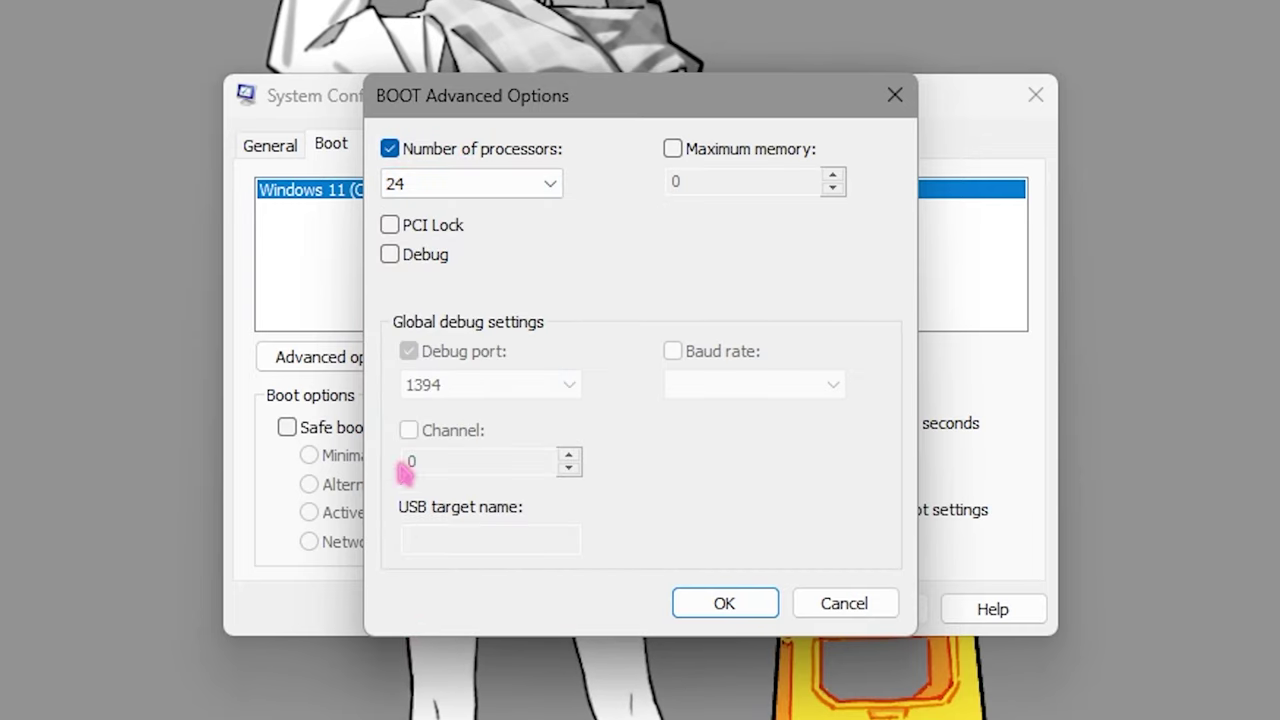
click(712, 604)
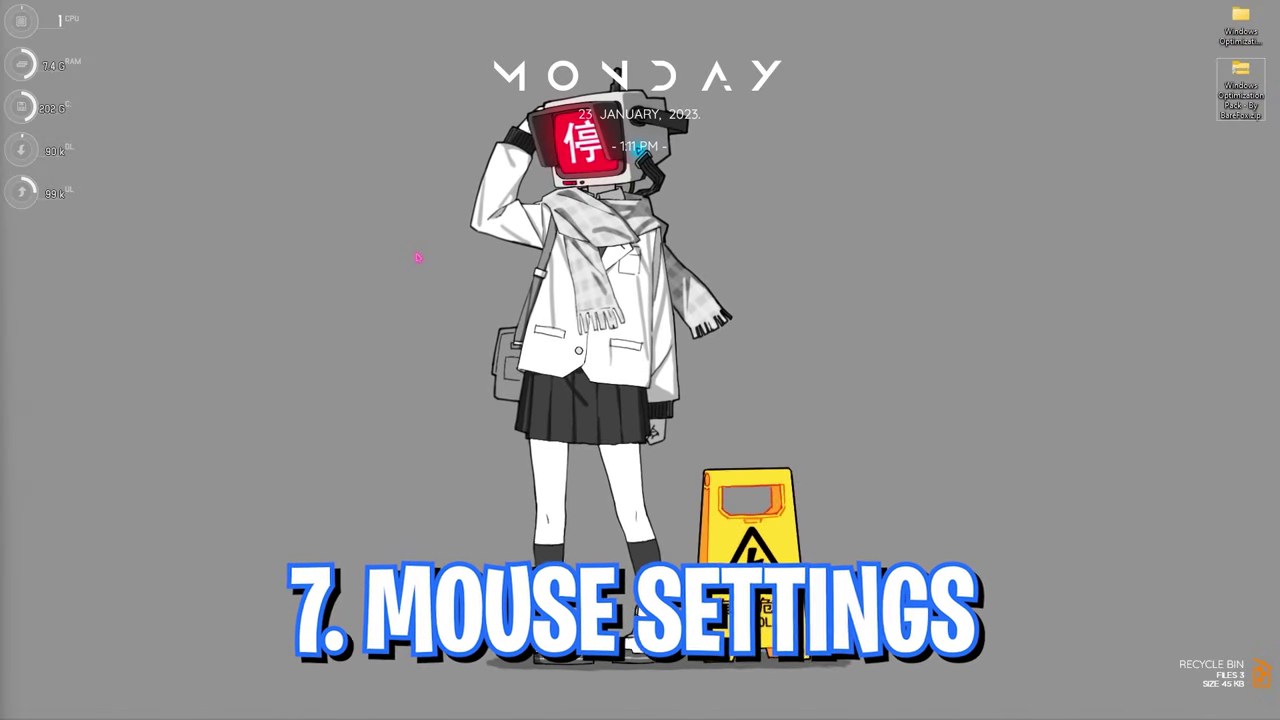
Search for "mouse settings", open the additional mouse settings and show the pointer options.
key(super)
text(mosuse settings)
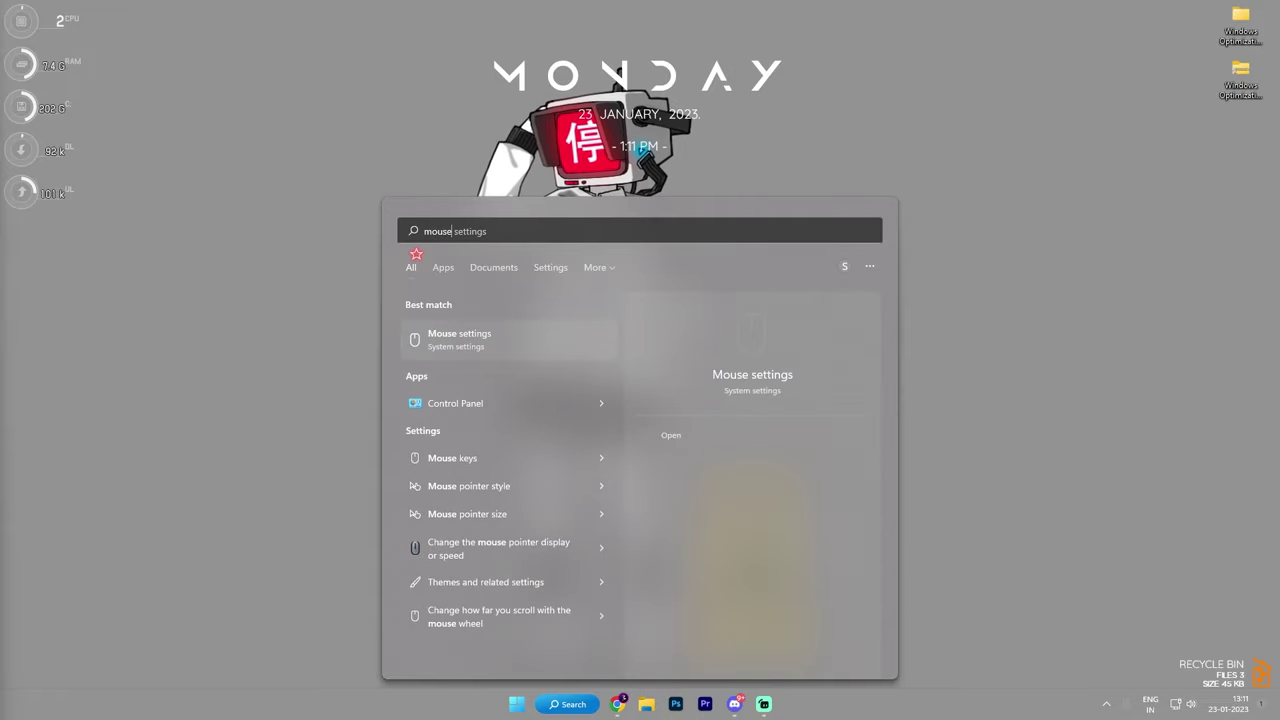
key(Return)
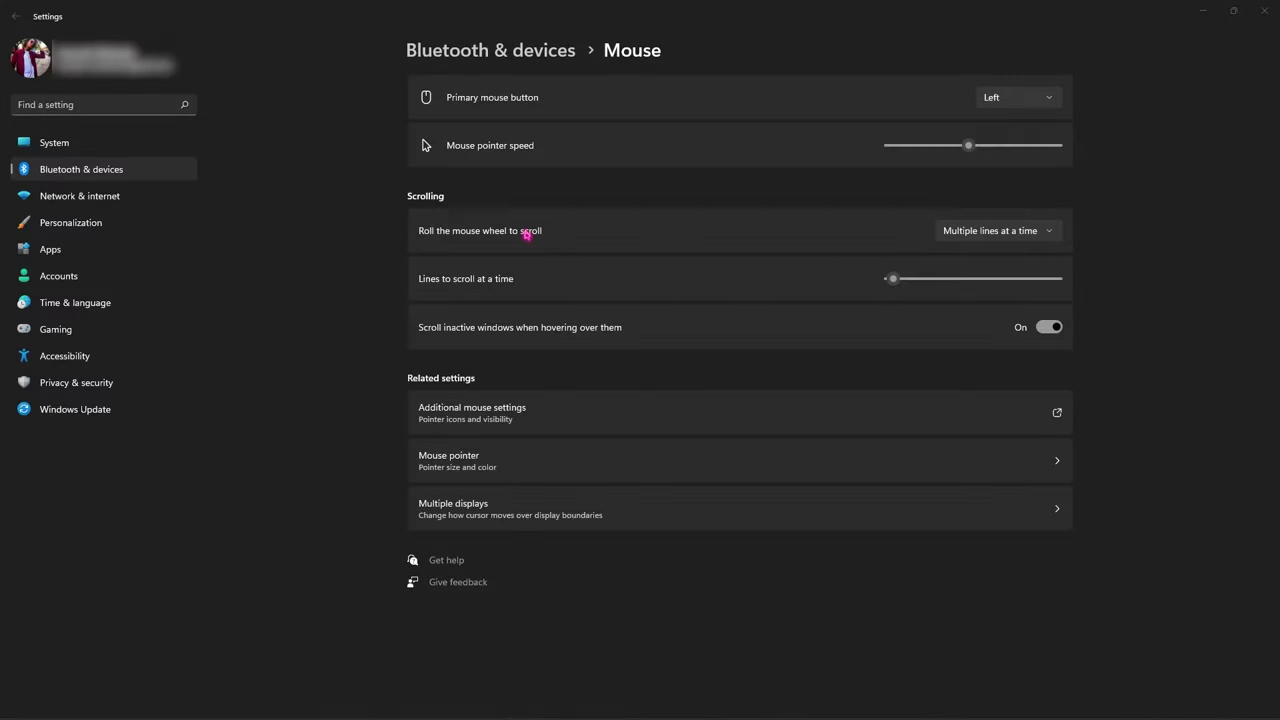
click(484, 421)
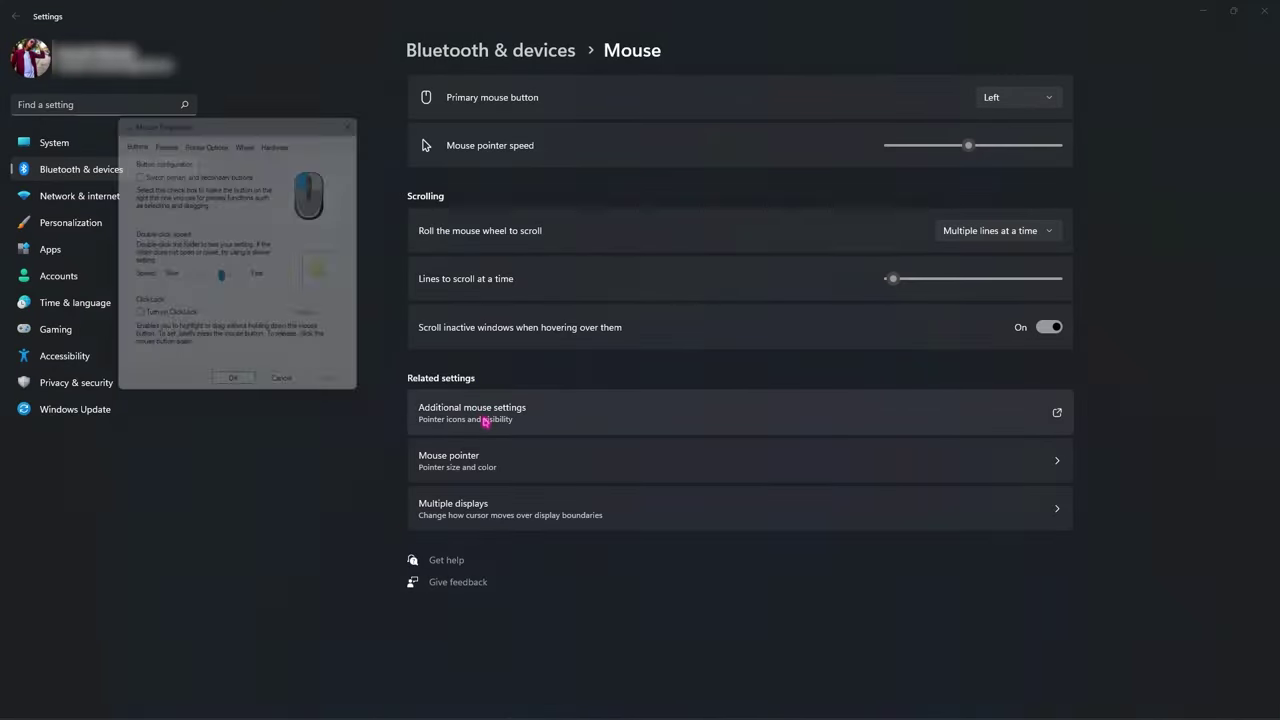
click(213, 139)
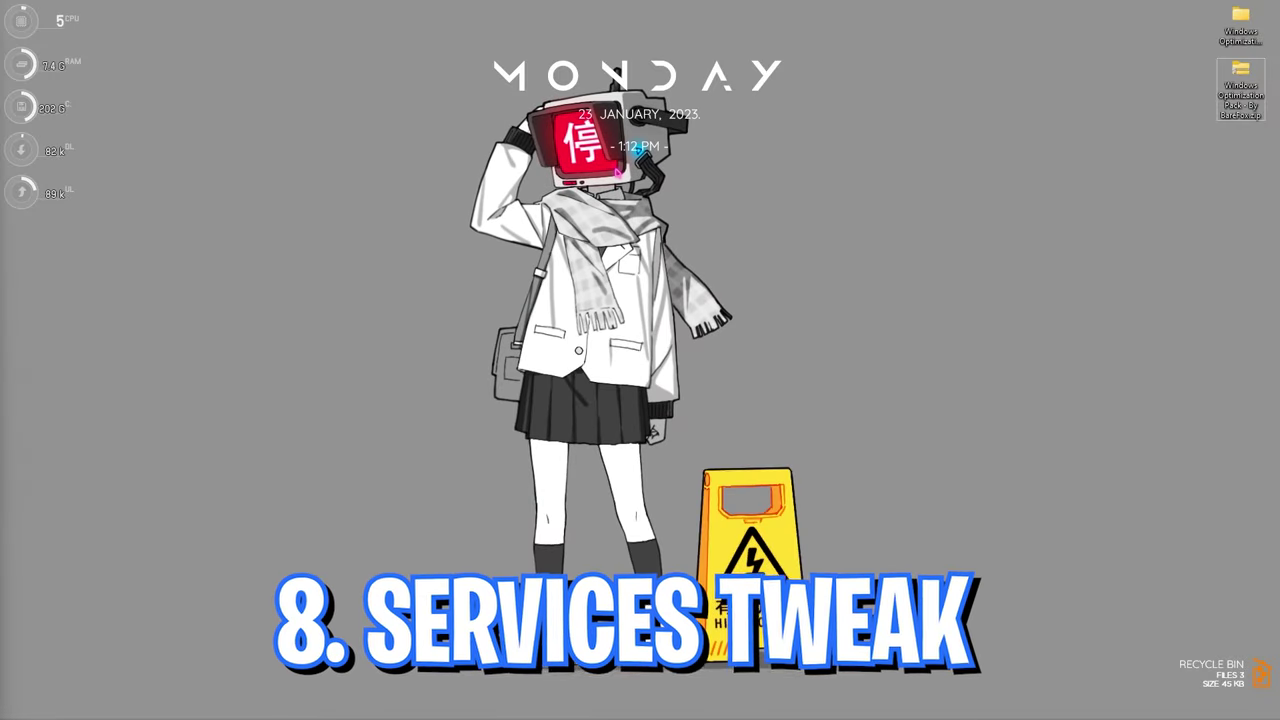
Open the Windows Services console by running services.msc.
key(super)
key(super)
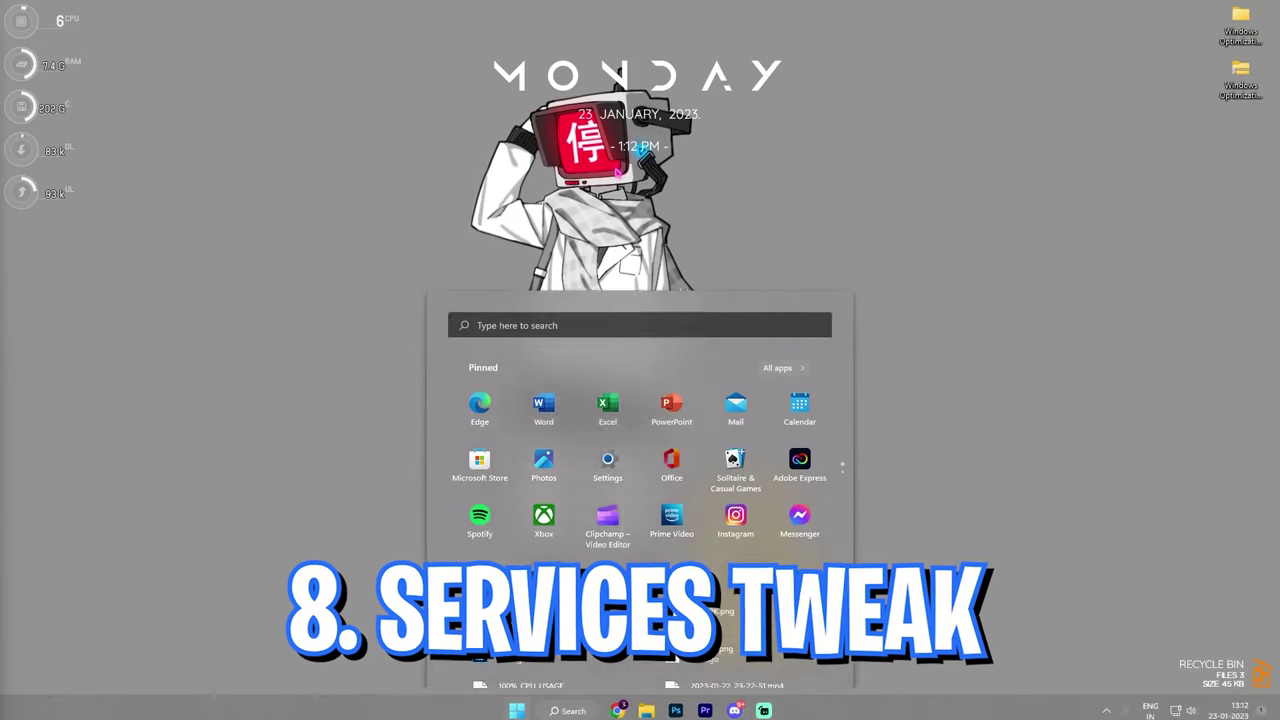
key(super+r)
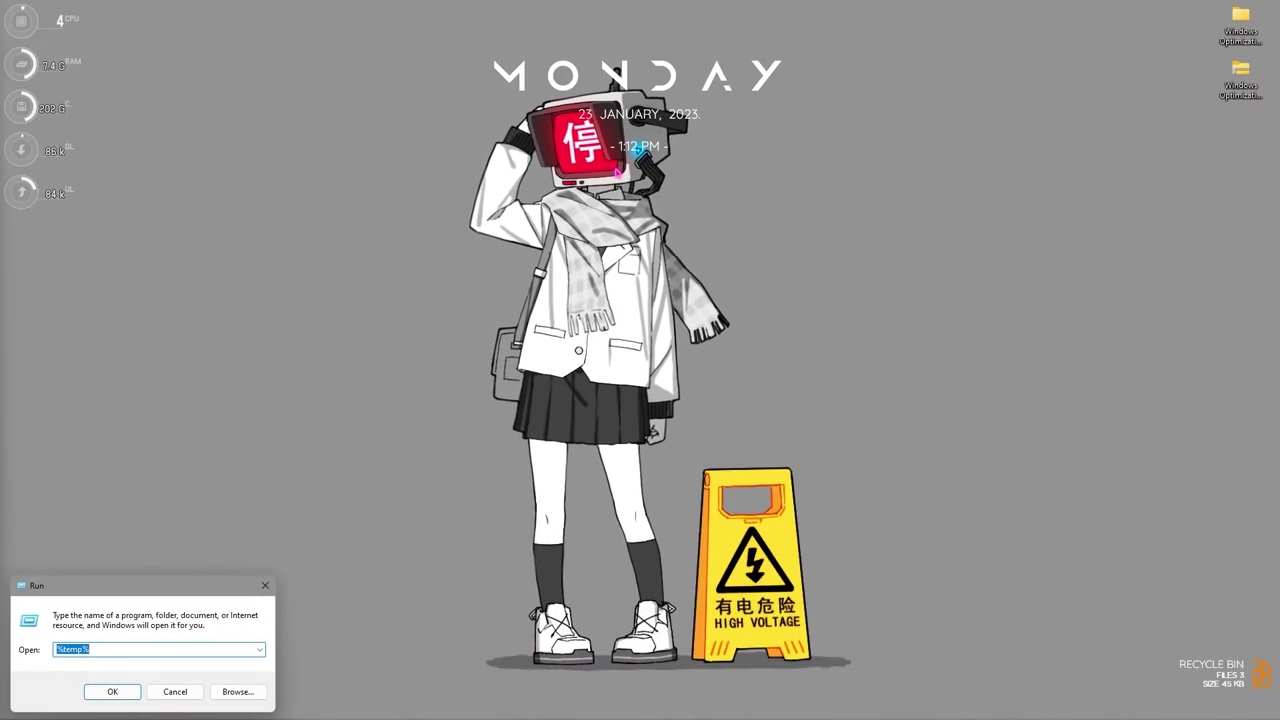
text(servic)
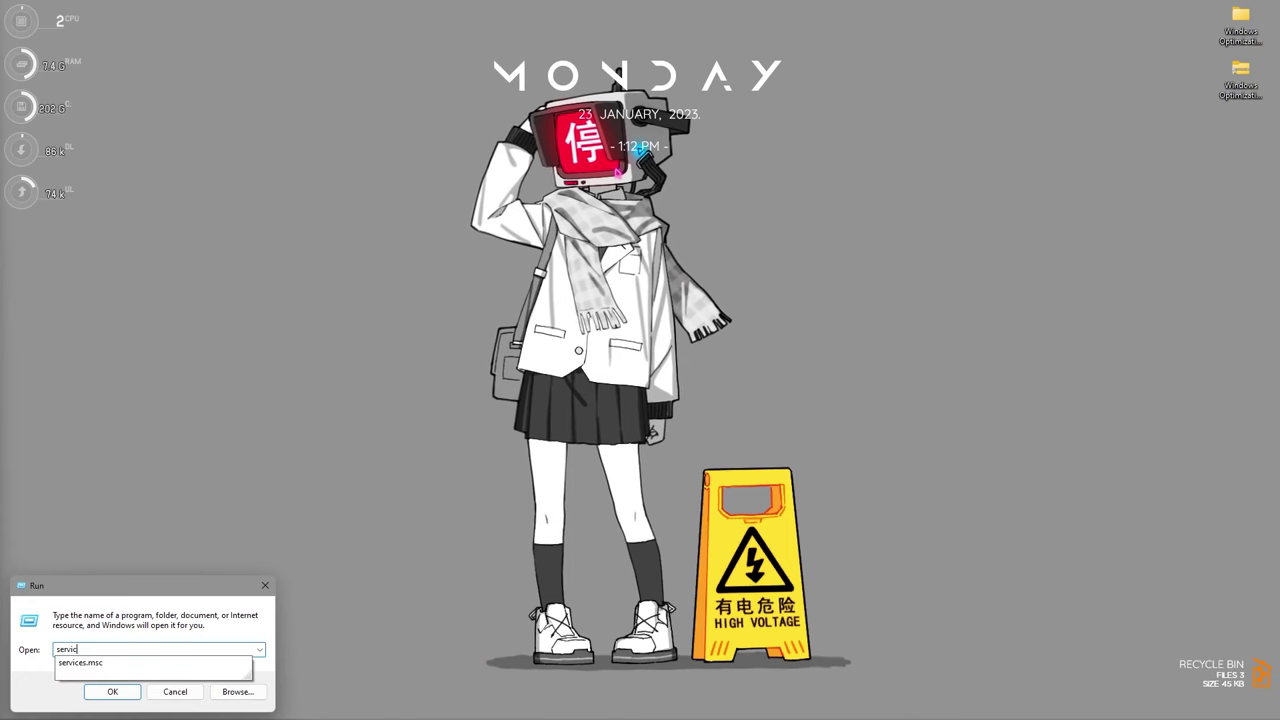
key(Down)
key(Return)
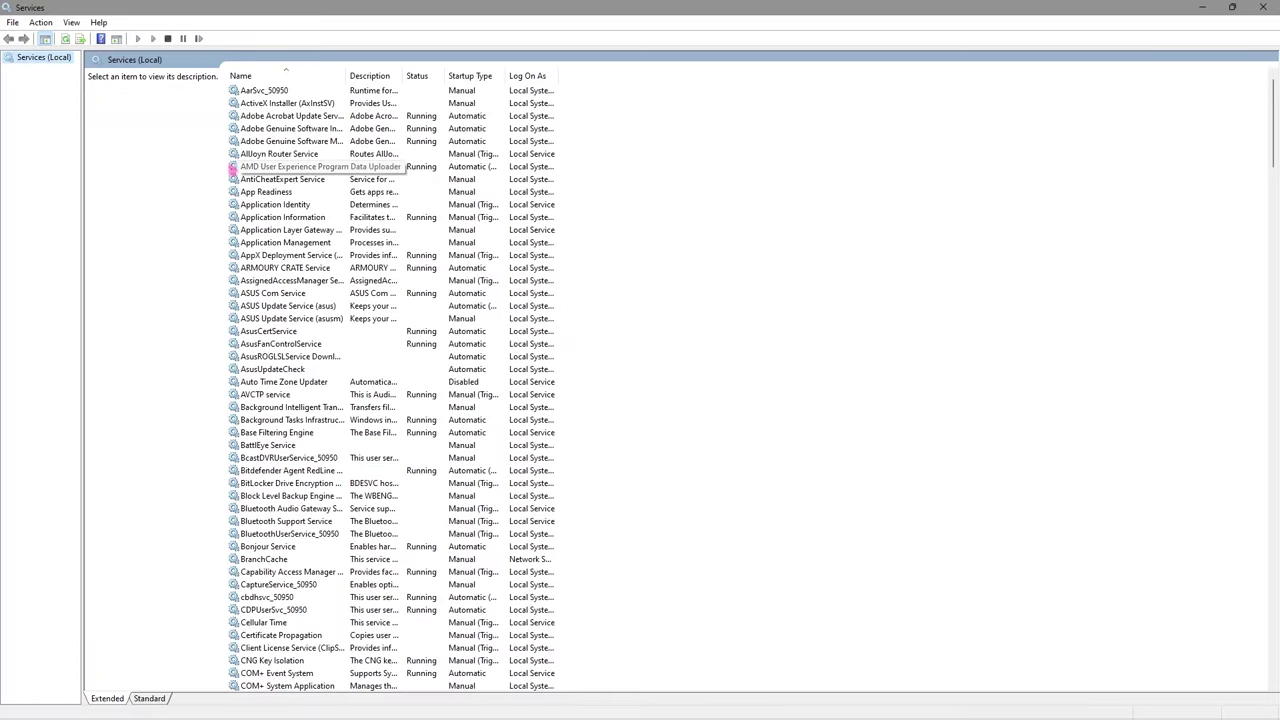
Set the SysMain service's startup type to Disabled, apply the change and close its properties.
click(346, 244)
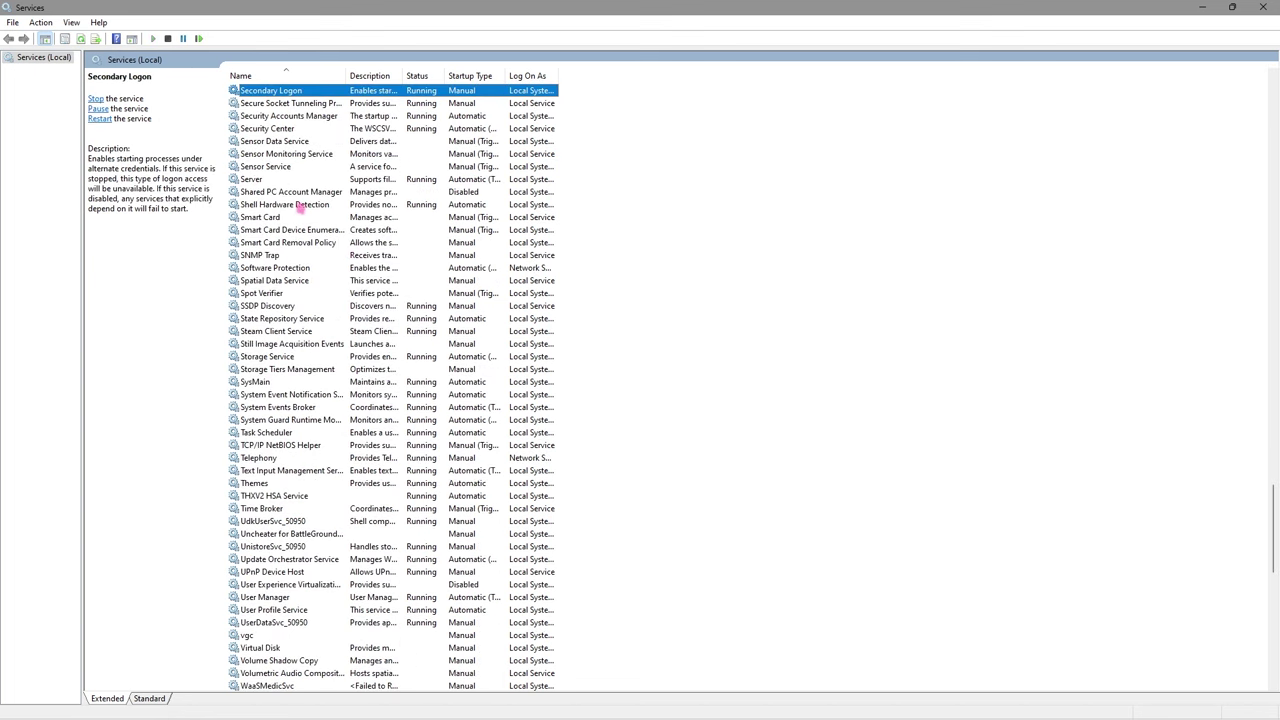
key(Down)
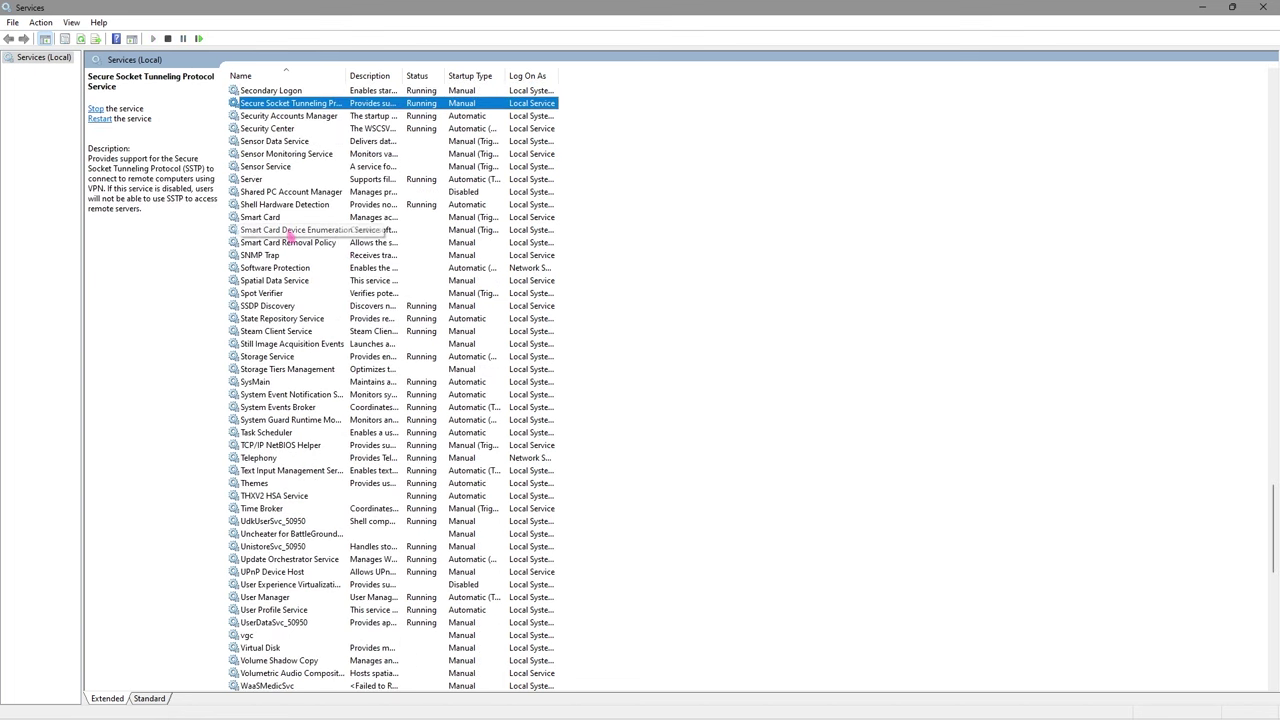
click(268, 382)
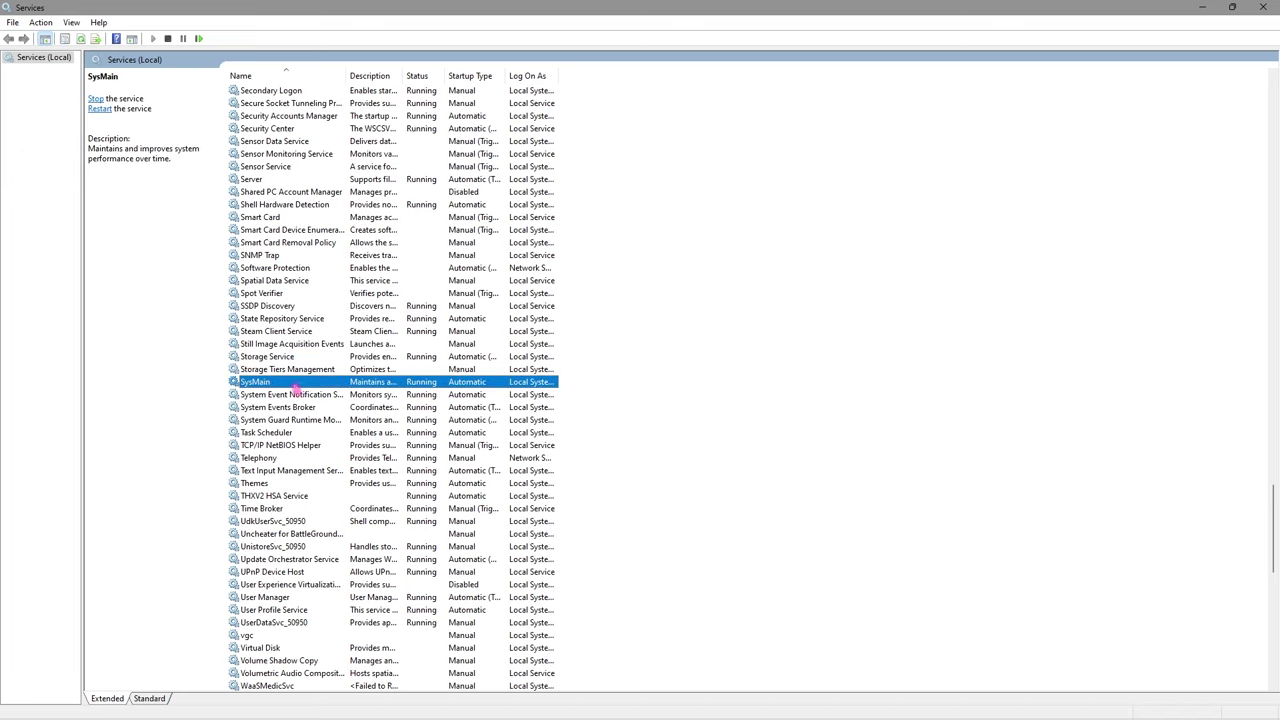
right_click(296, 390)
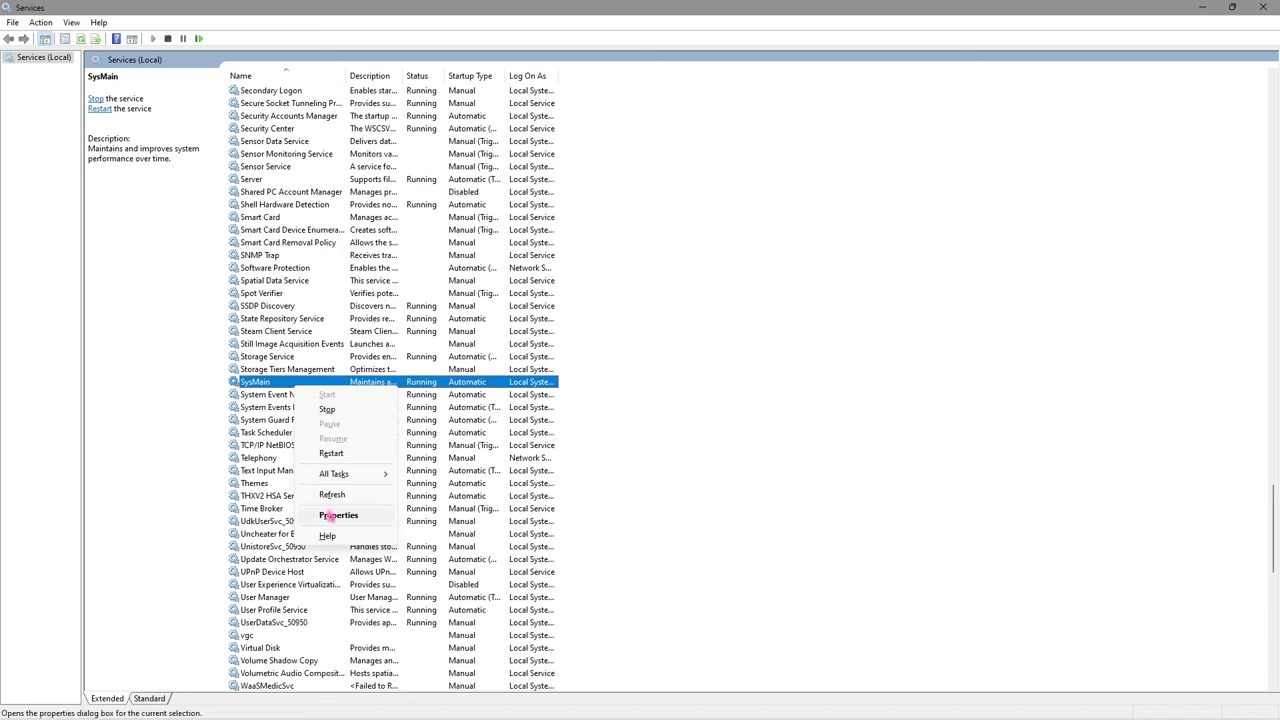
click(326, 515)
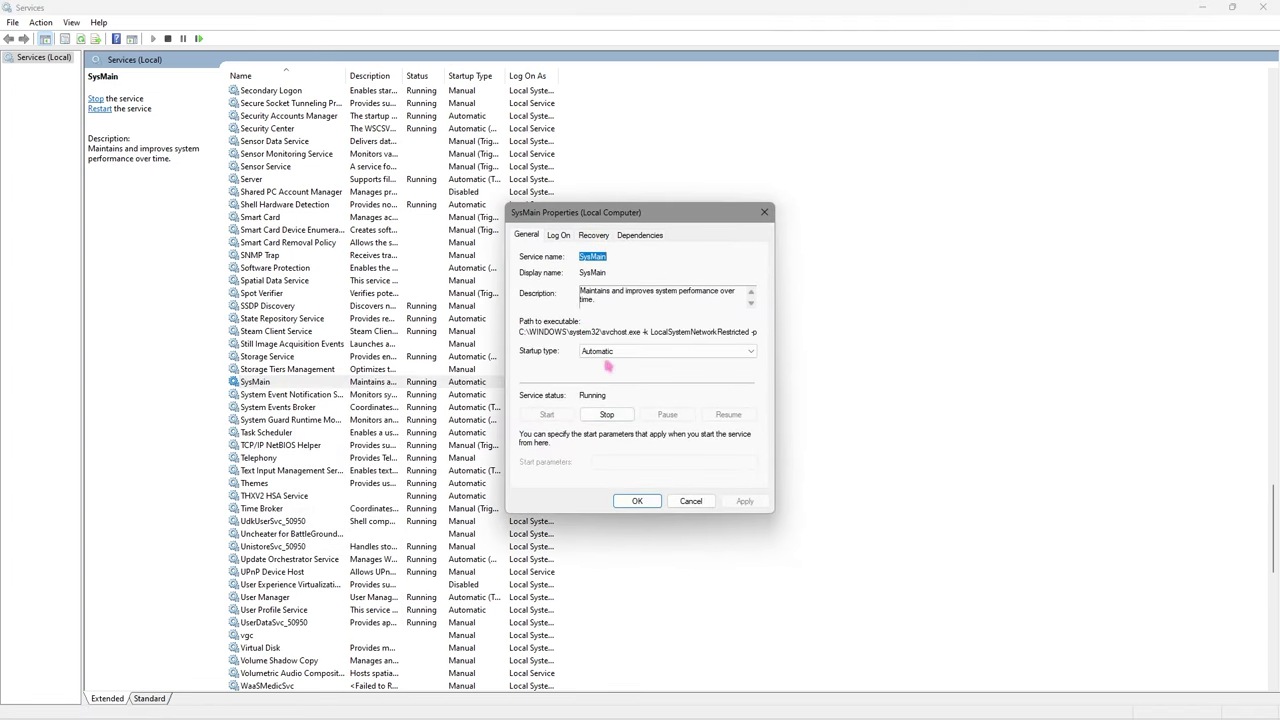
click(607, 353)
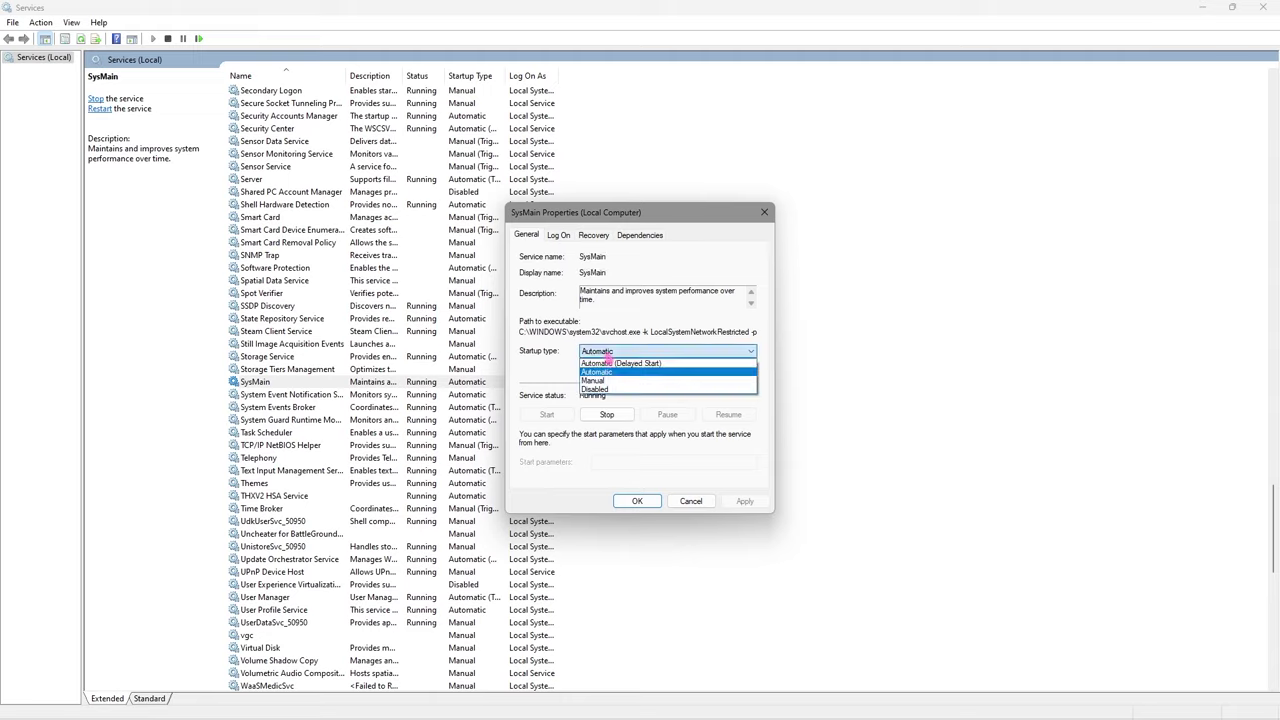
click(600, 389)
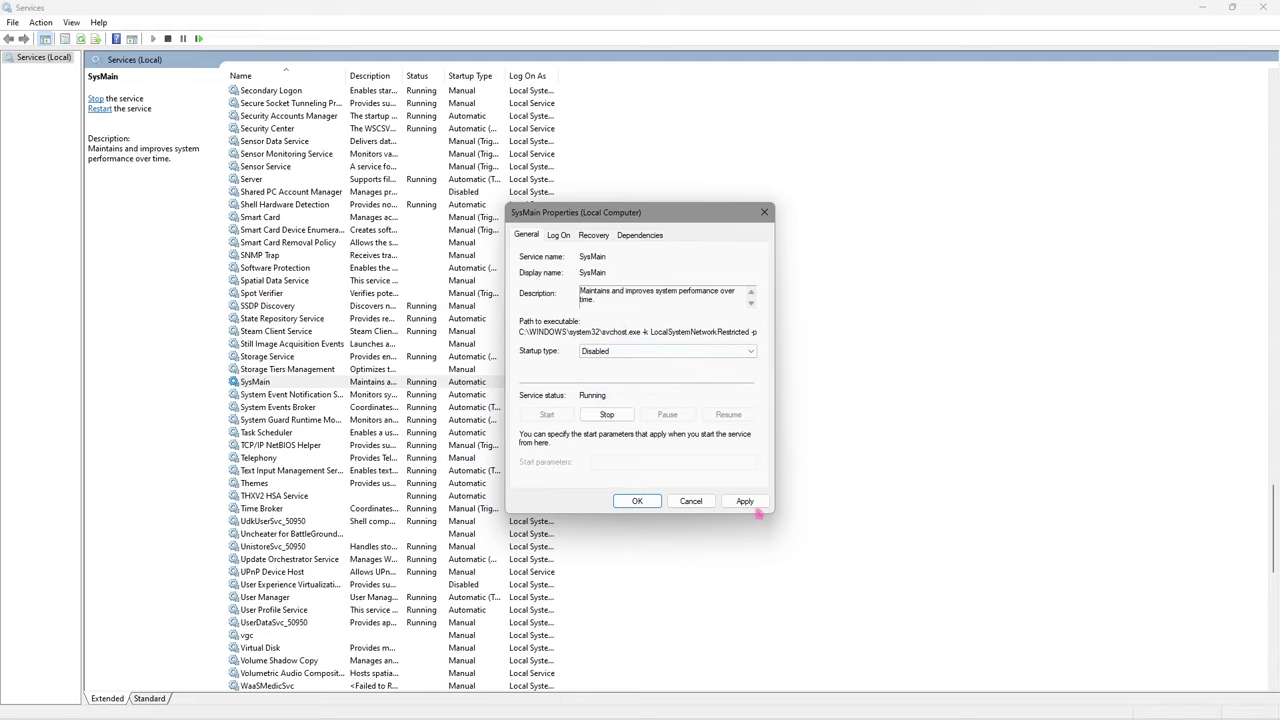
click(760, 508)
click(764, 212)
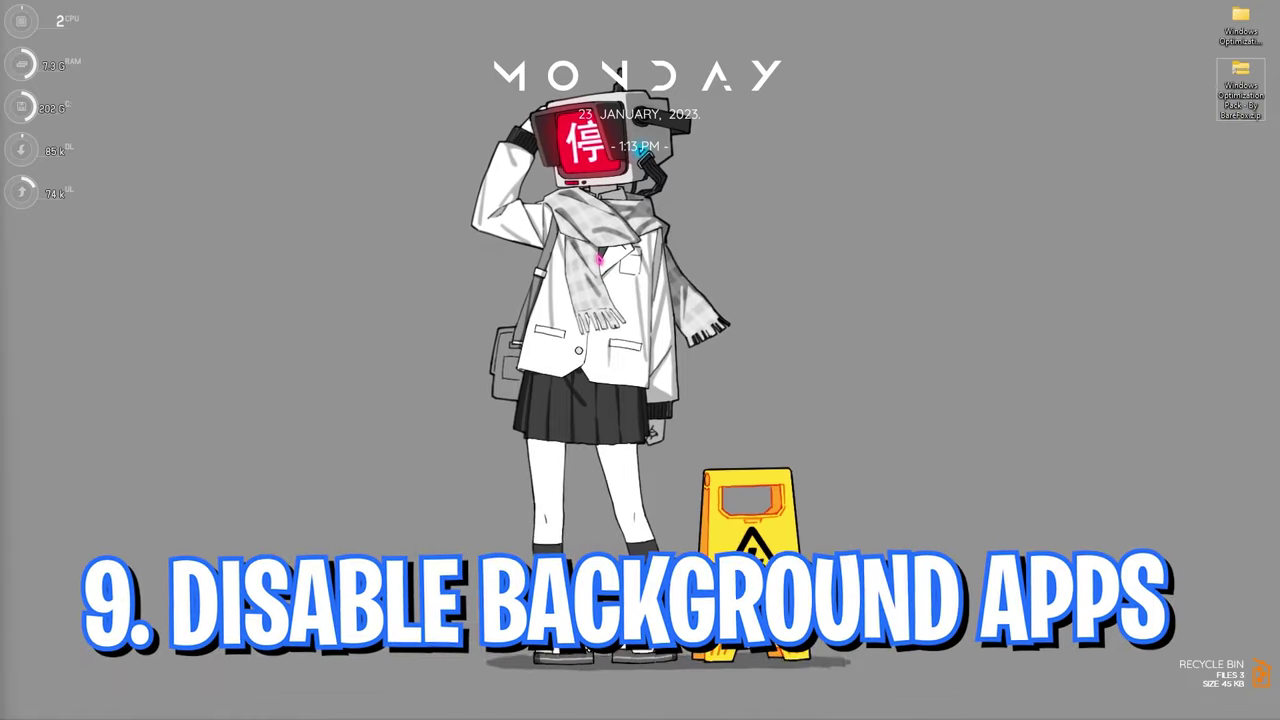
Search for "local group", open Edit group policy and maximize the editor window.
key(super)
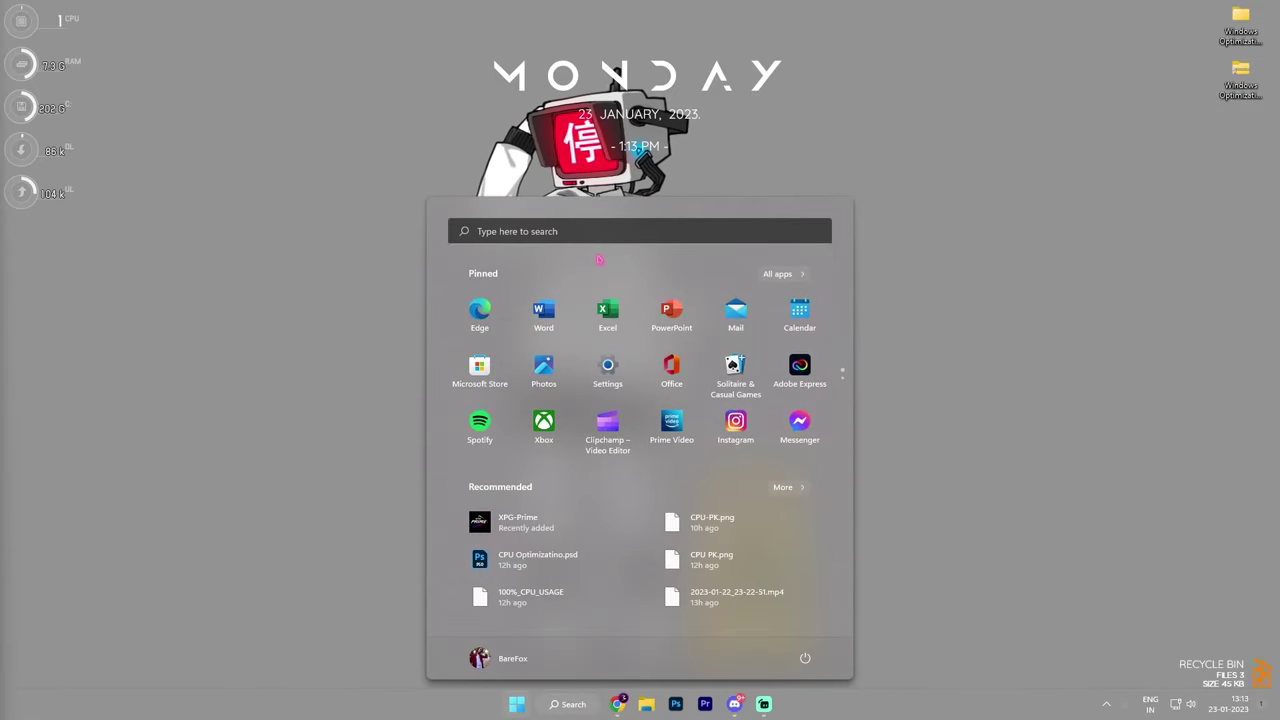
text(local group)
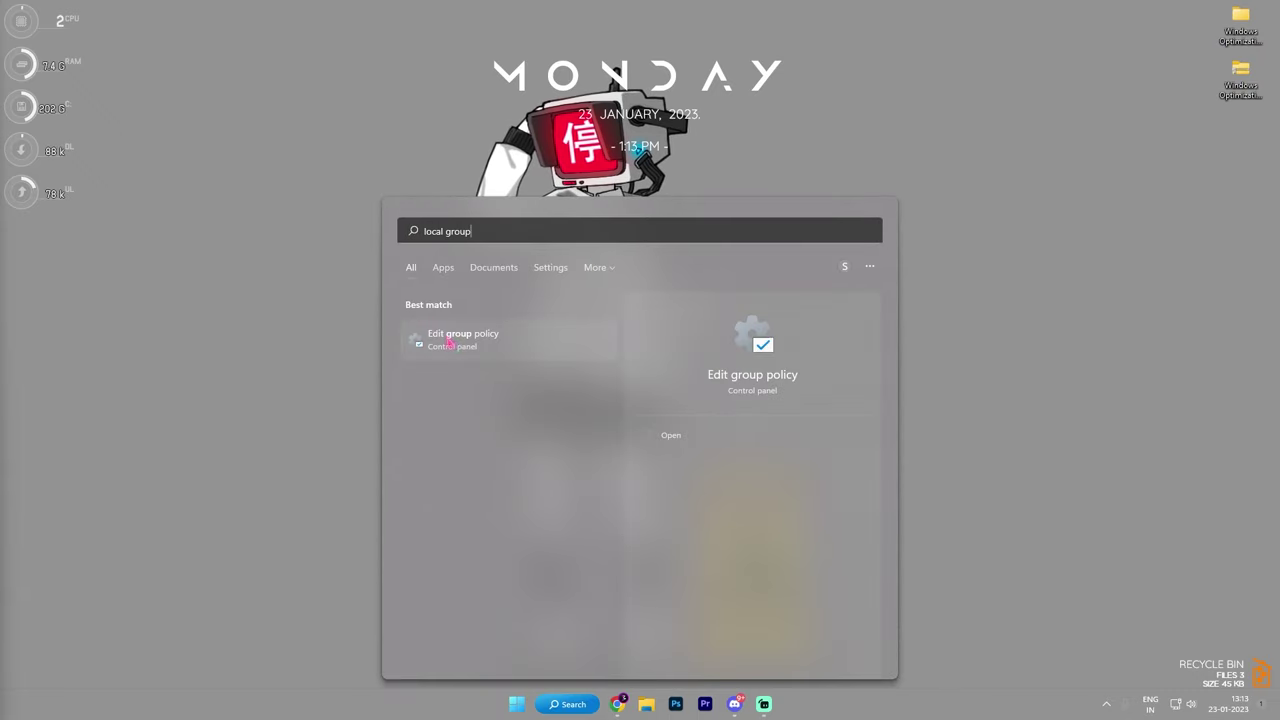
click(460, 339)
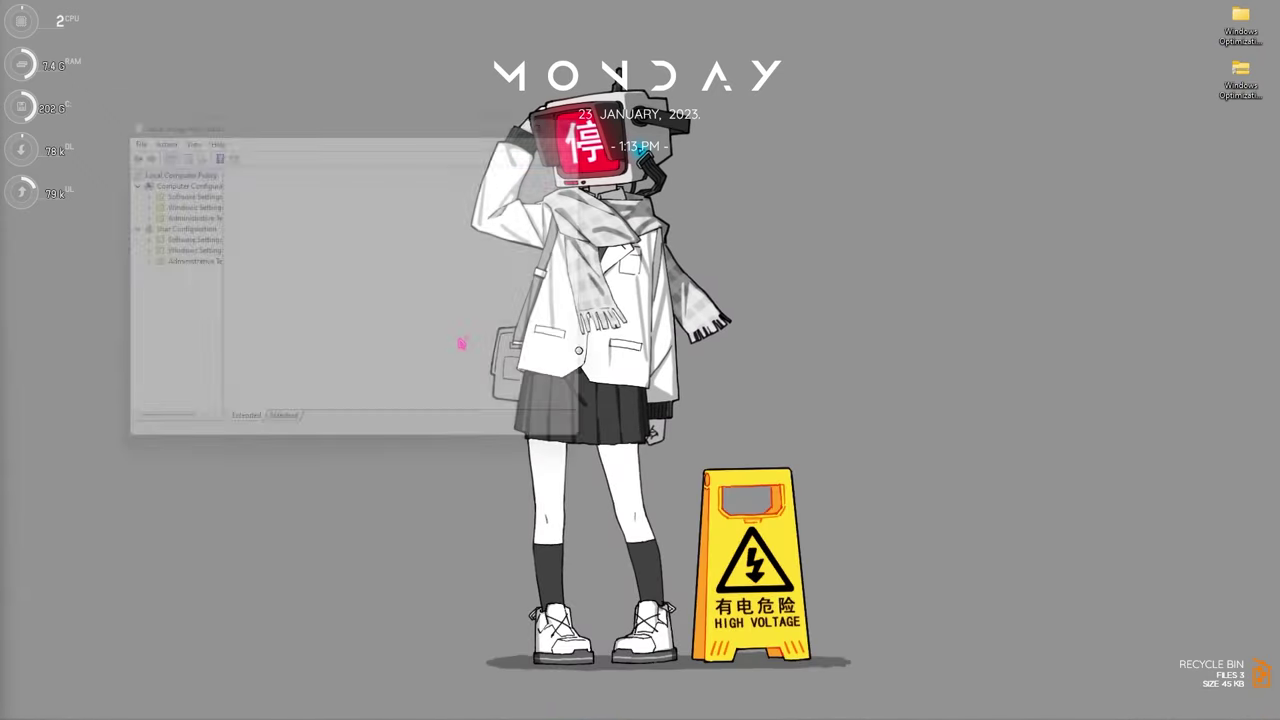
key(super+Up)
Open the App Privacy policies in Computer Configuration's Administrative Templates, within Windows Components.
drag(105, 166, 148, 167)
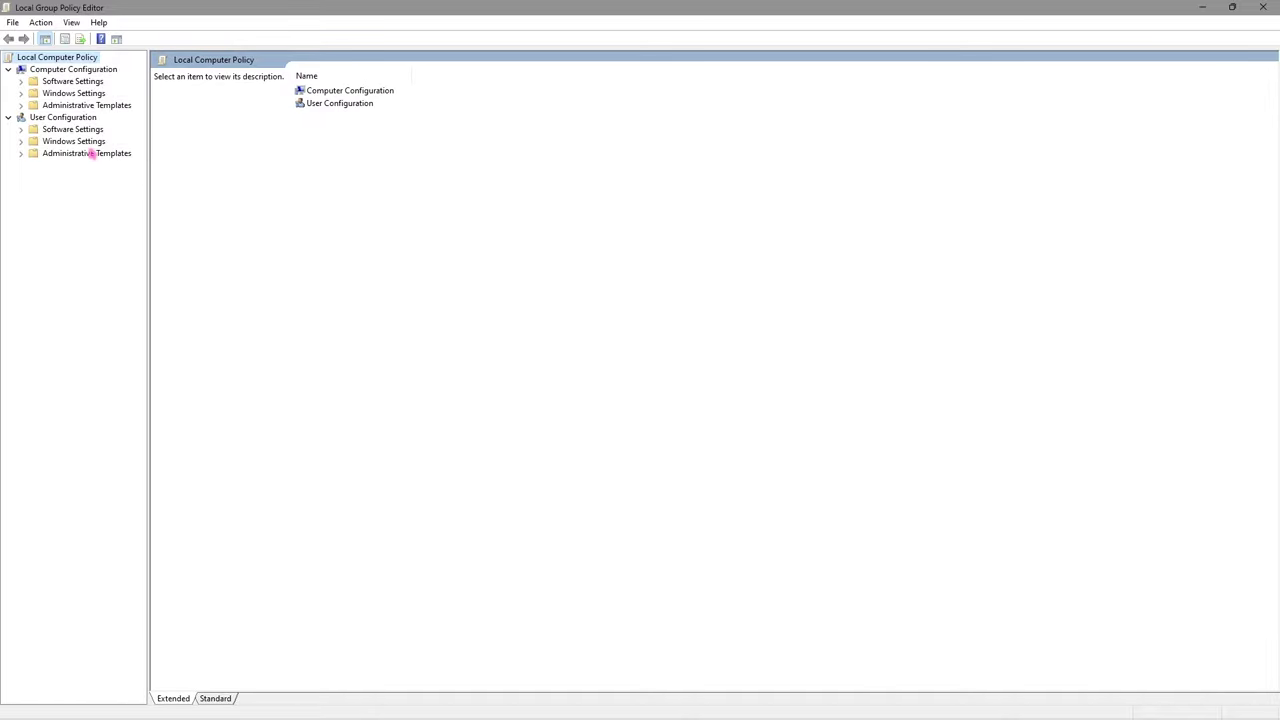
click(22, 106)
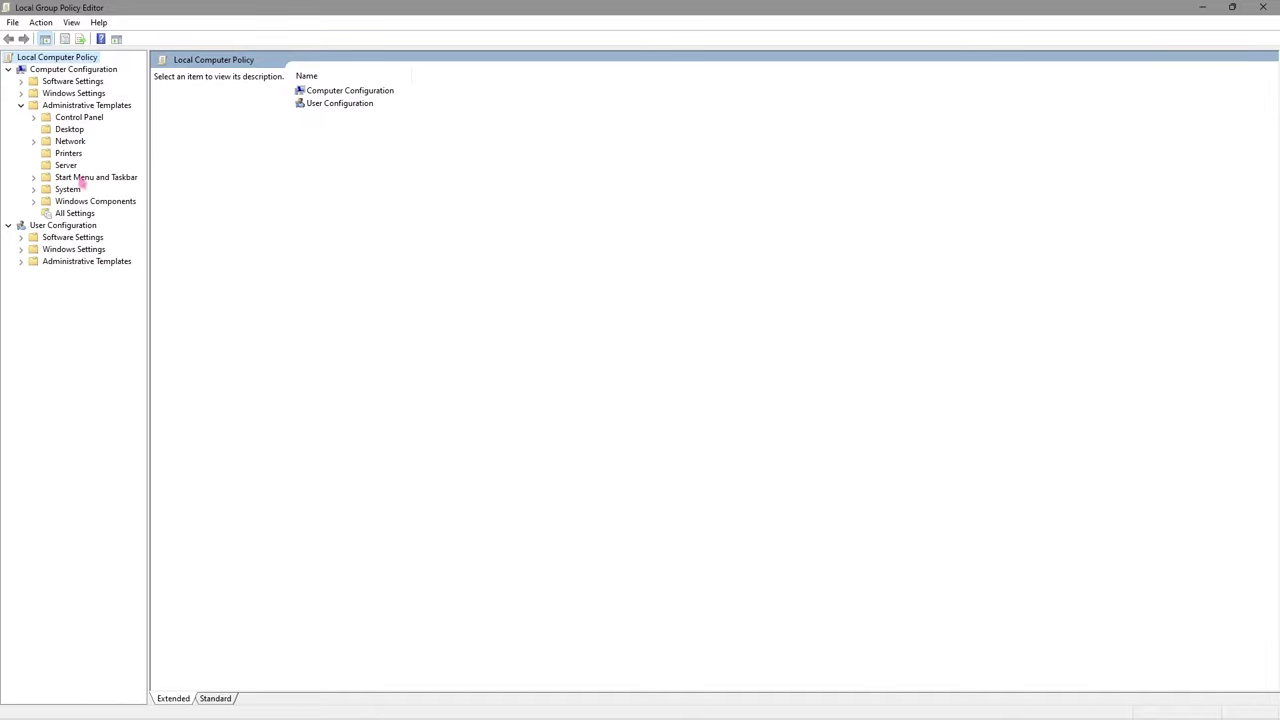
click(35, 202)
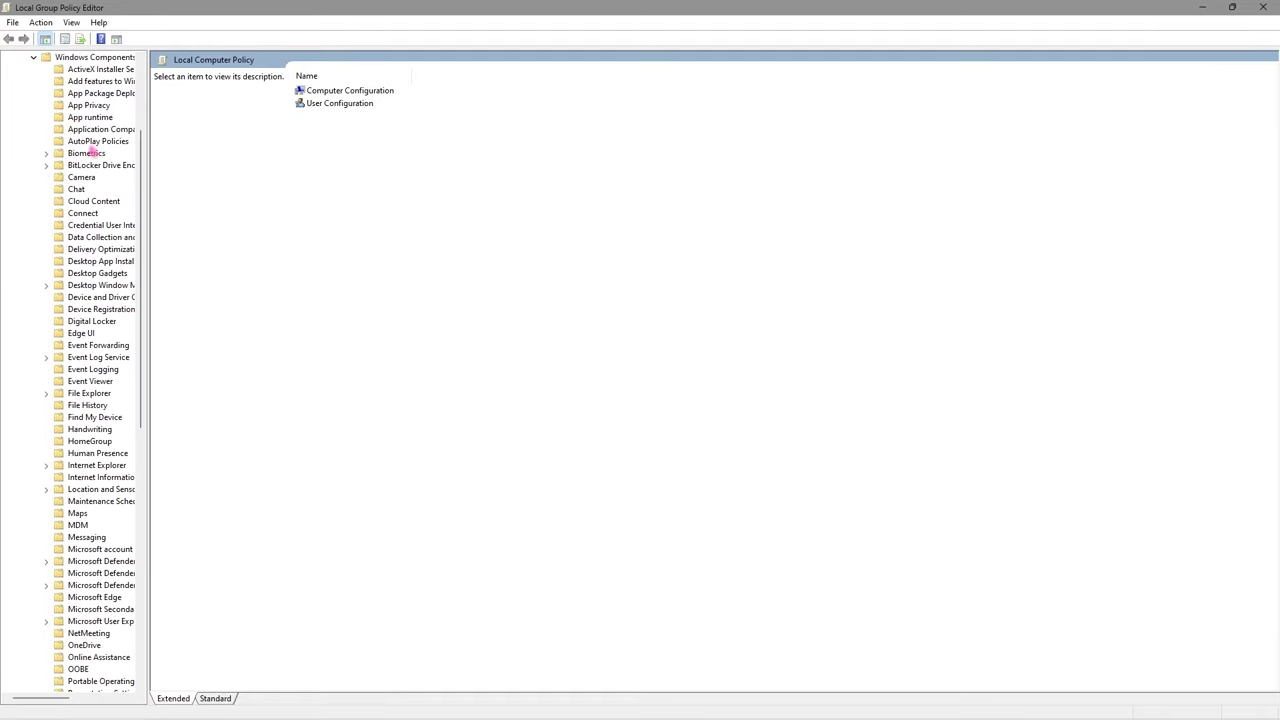
click(88, 105)
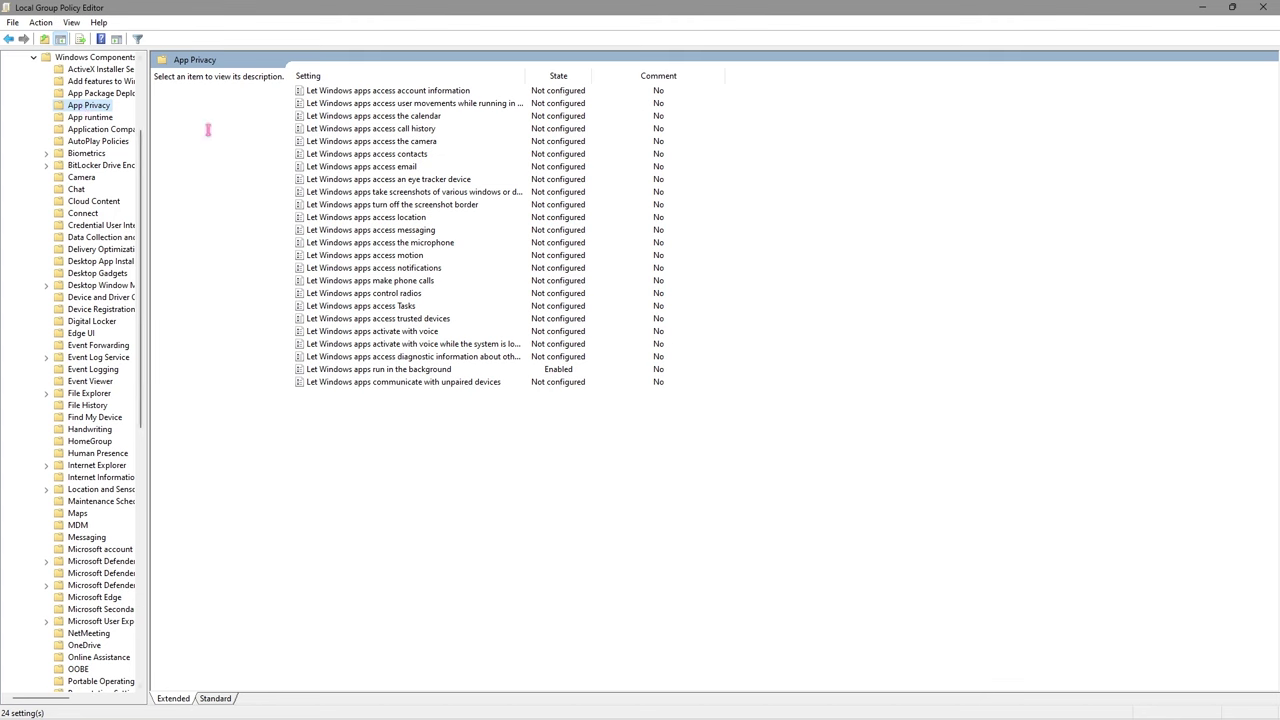
Open the "Let Windows apps run in the background" policy and confirm it as Enabled with Force Deny as the default for all apps.
click(366, 371)
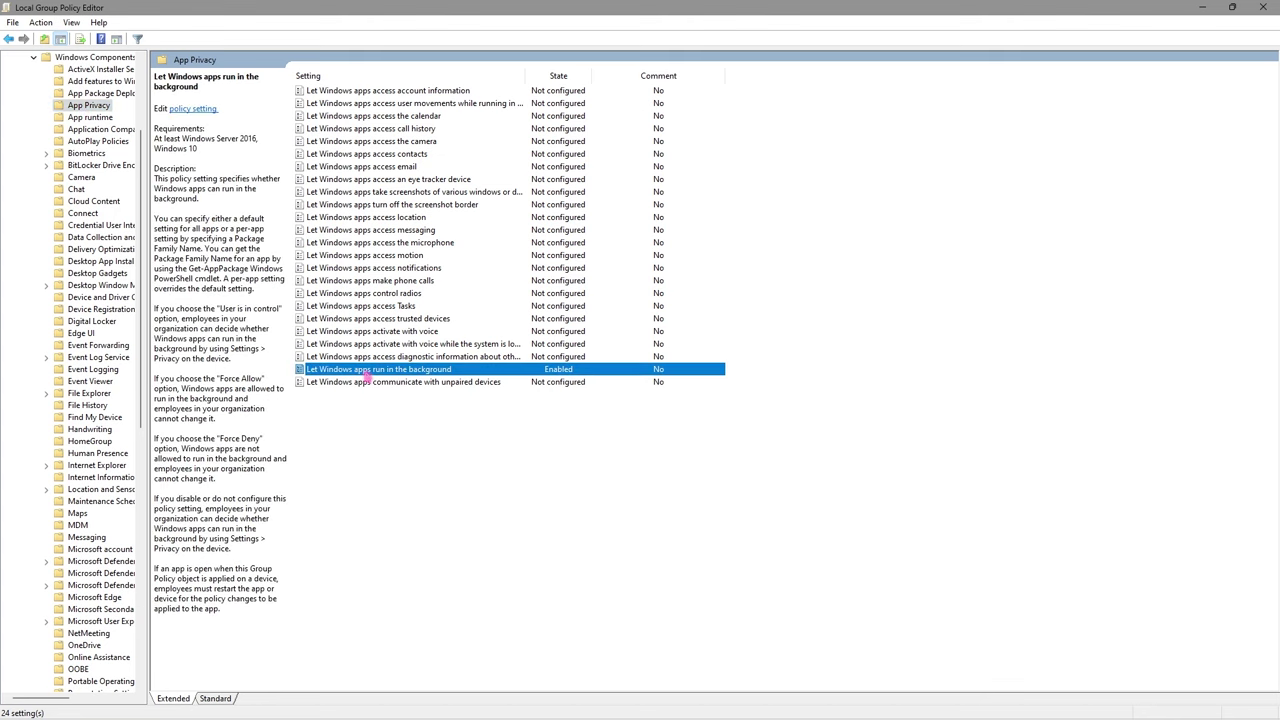
double_click(446, 372)
right_click(450, 368)
click(256, 236)
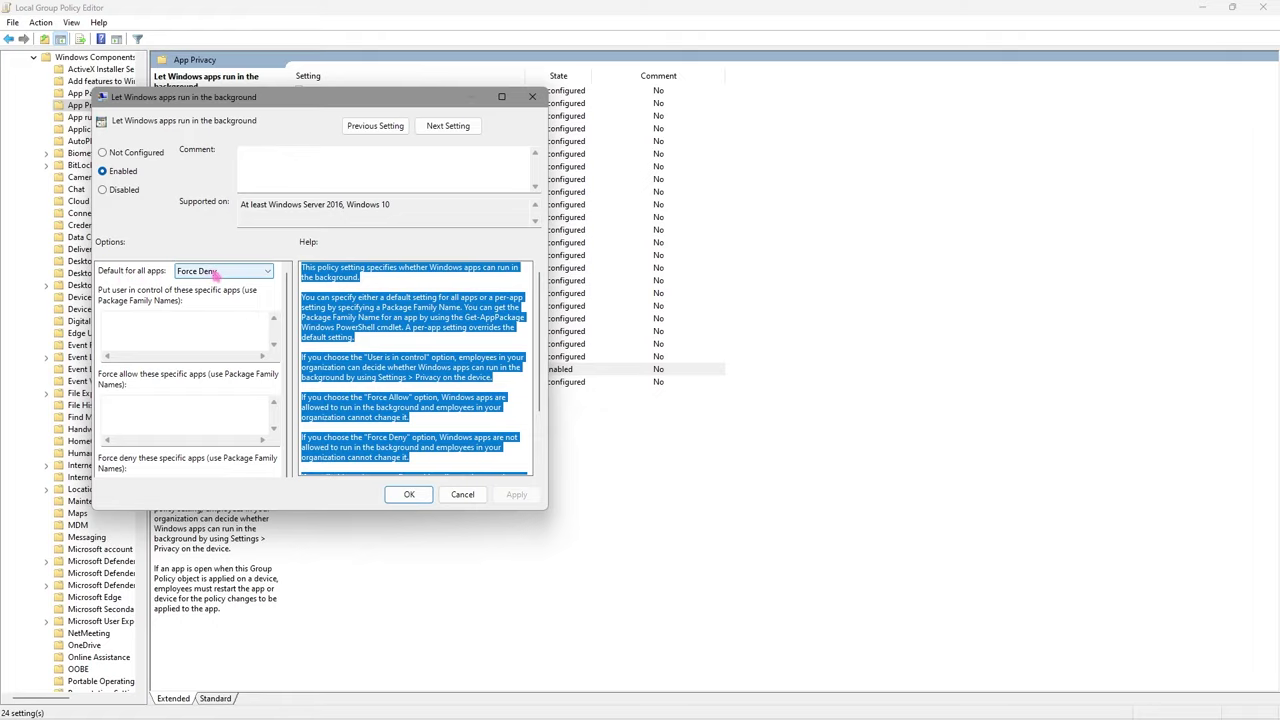
click(409, 494)
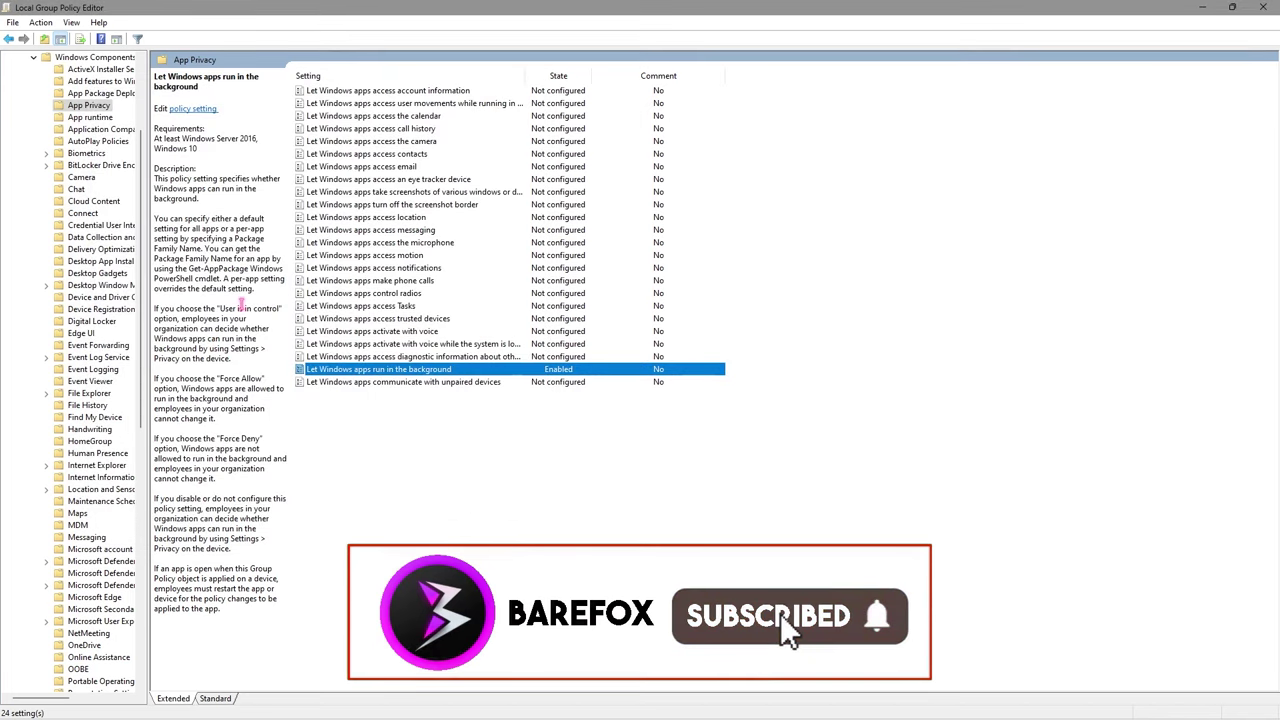